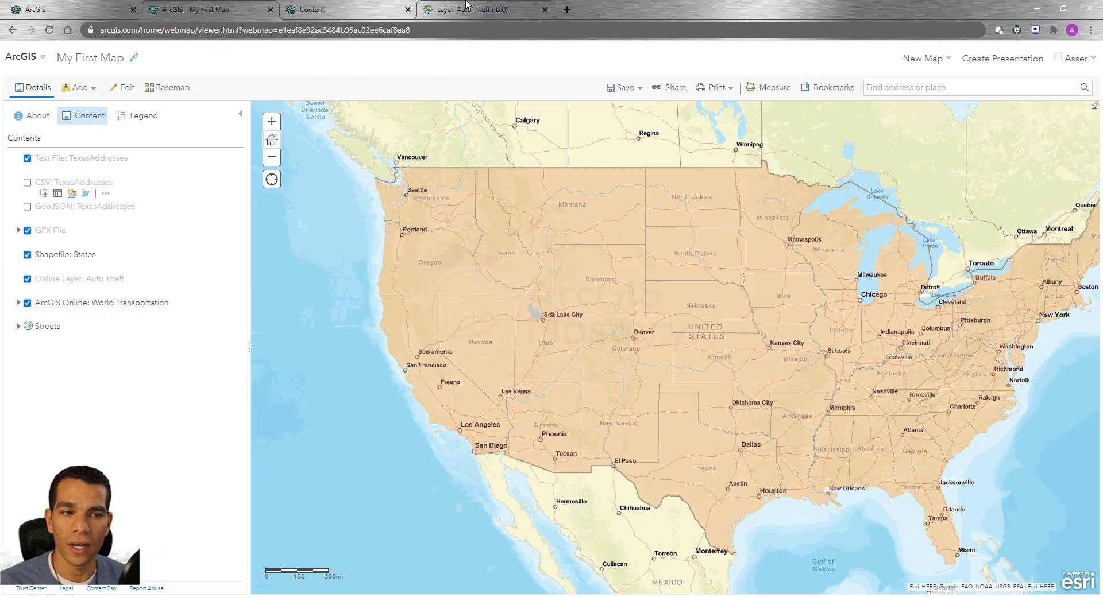
Check the Auto_Theft service page, then return to the map and turn on the CSV and GeoJSON TexasAddresses layers
{"action": "left_click", "coordinate": [444, 10]}
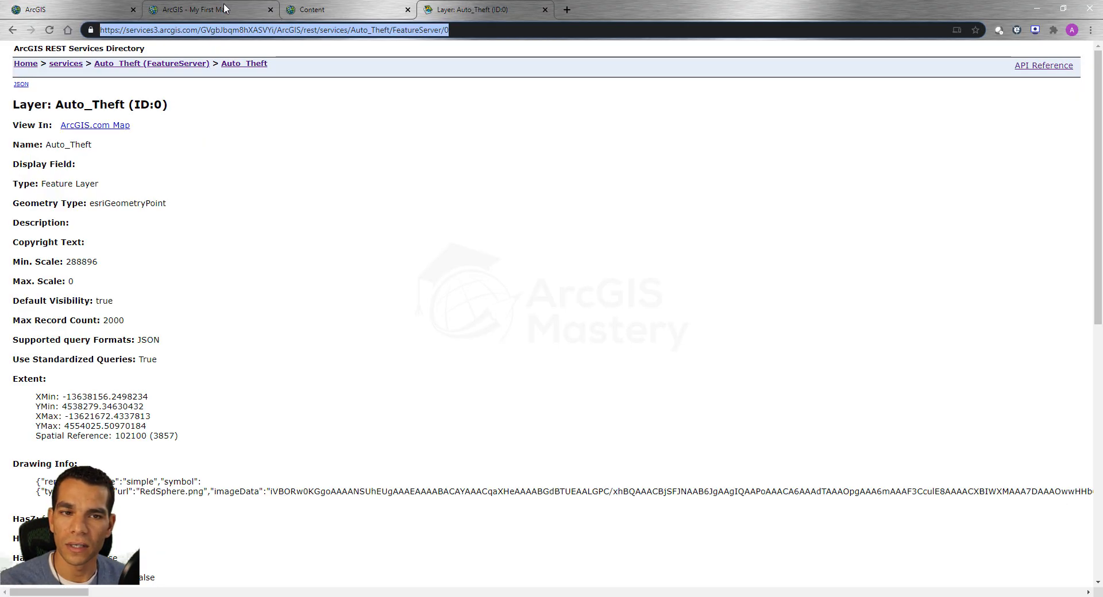
{"action": "left_click", "coordinate": [199, 10]}
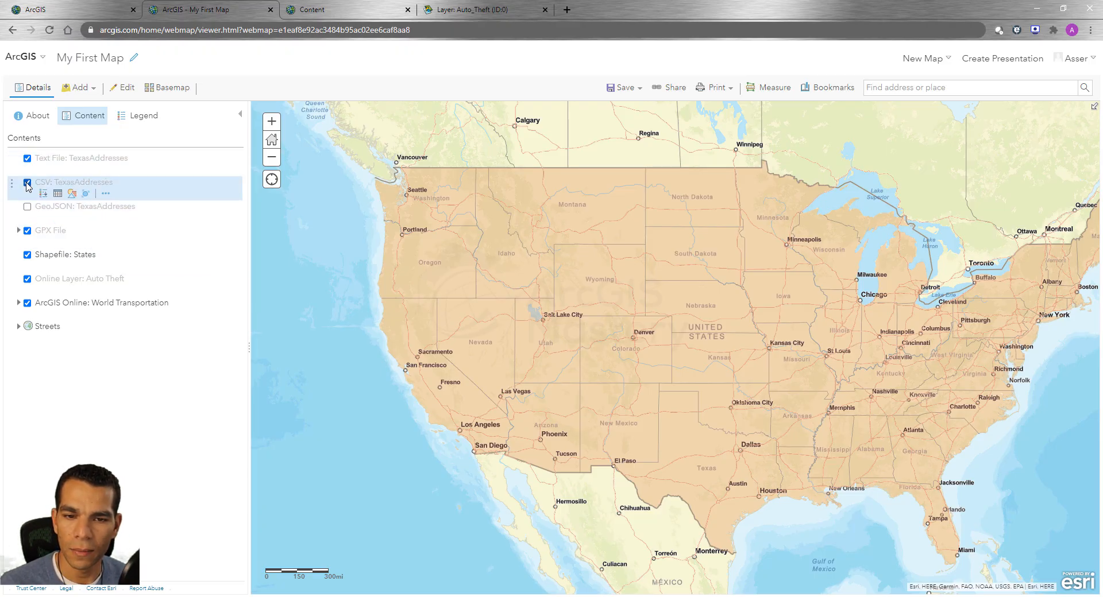
{"action": "left_click", "coordinate": [27, 206]}
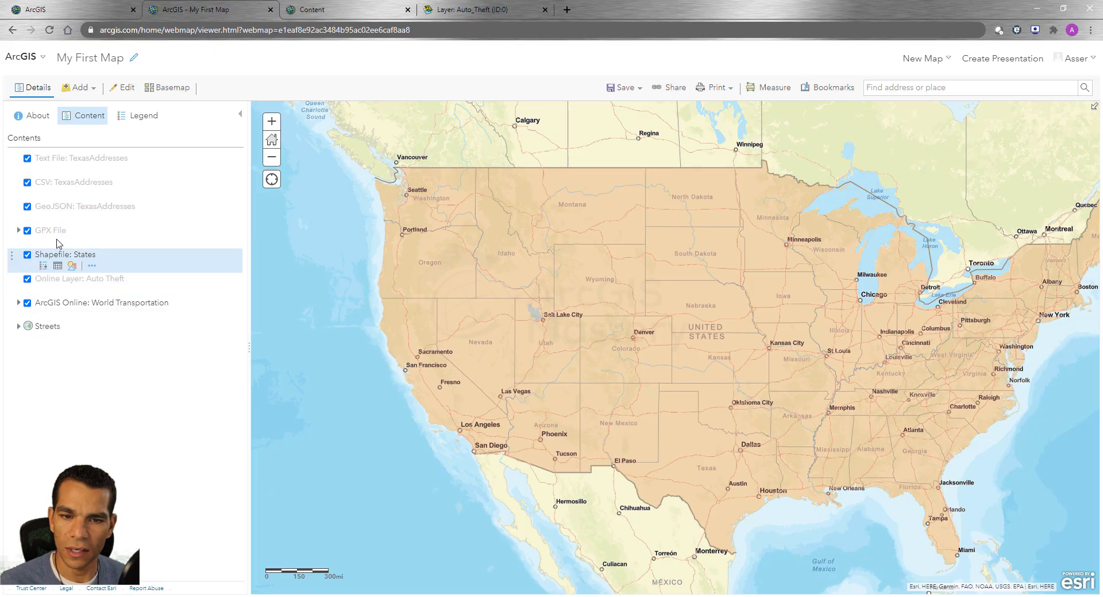
Hide the Shapefile: States layer and show it again to compare the map with and without it
{"action": "left_click", "coordinate": [27, 256]}
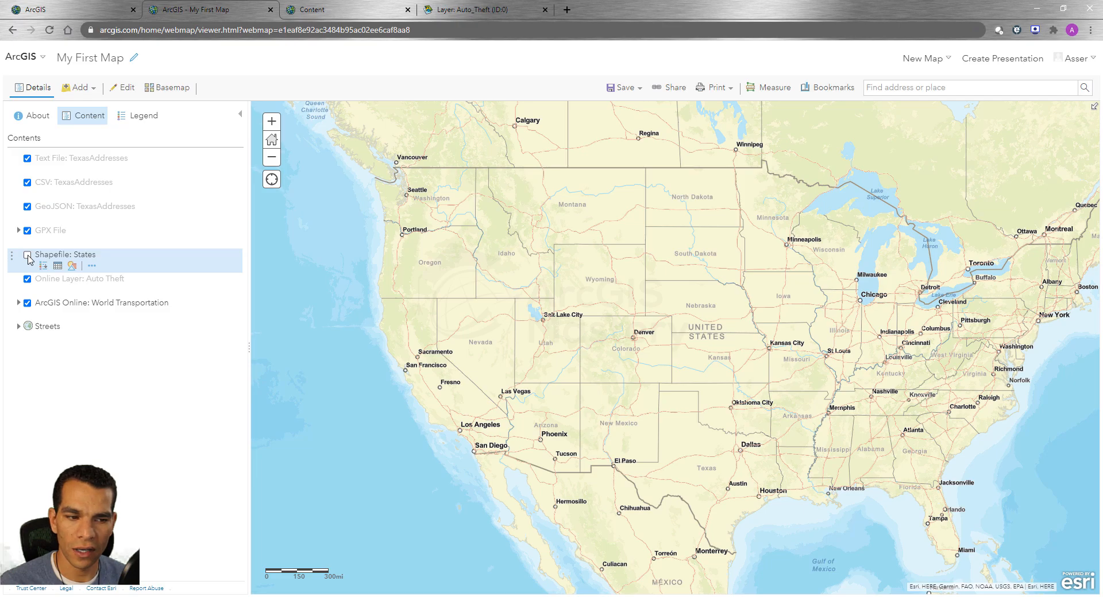
{"action": "left_click", "coordinate": [27, 255]}
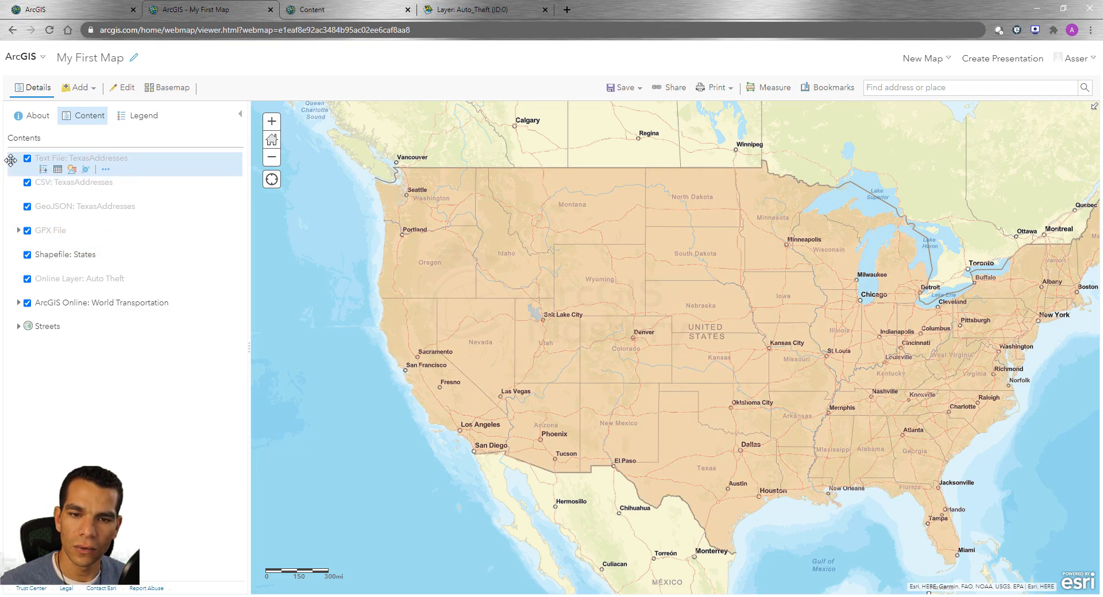
{"action": "mouse_move", "coordinate": [10, 159]}
{"action": "left_mouse_down"}
{"action": "mouse_move", "coordinate": [12, 210]}
{"action": "mouse_move", "coordinate": [12, 167]}
{"action": "left_mouse_up"}
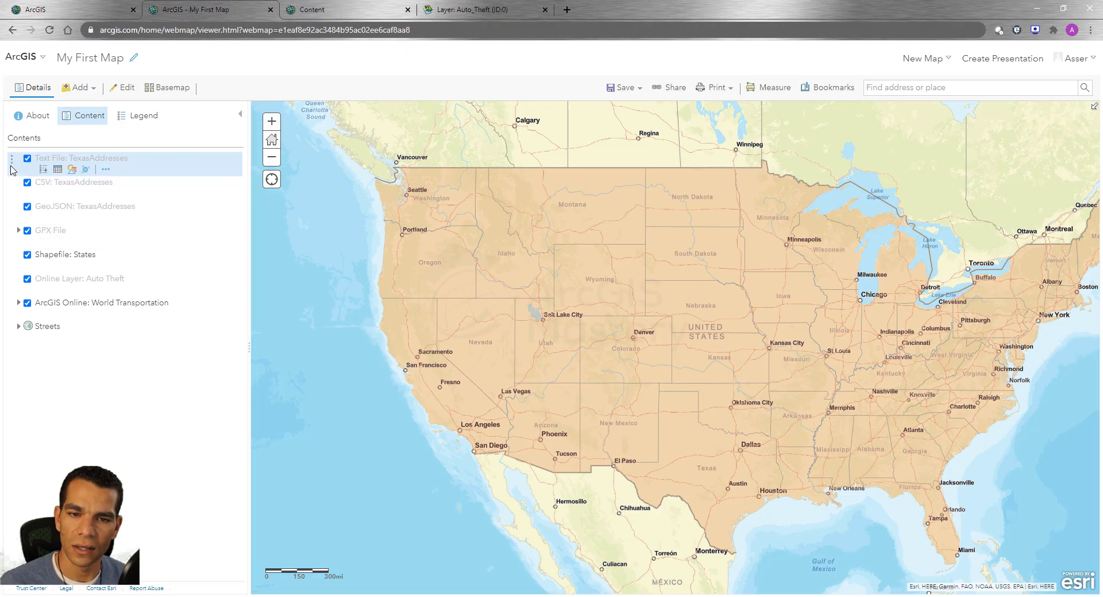
{"action": "mouse_move", "coordinate": [12, 168]}
{"action": "left_mouse_down"}
{"action": "mouse_move", "coordinate": [12, 276]}
{"action": "mouse_move", "coordinate": [20, 172]}
{"action": "left_mouse_up"}
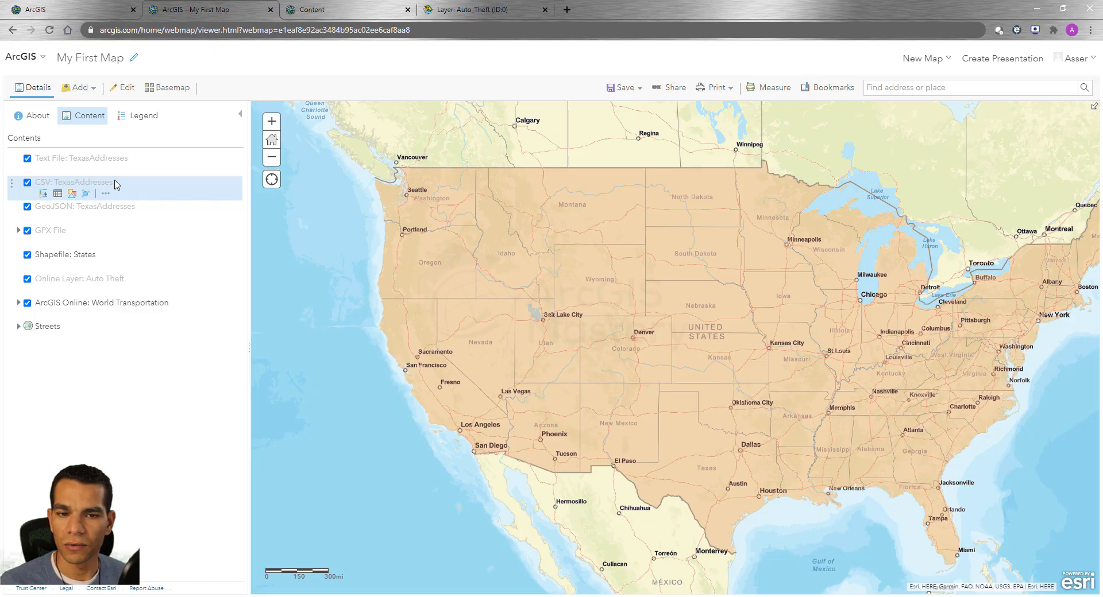
Expand the GPX File group and zoom the map in to its recorded run route
{"action": "left_click", "coordinate": [18, 232]}
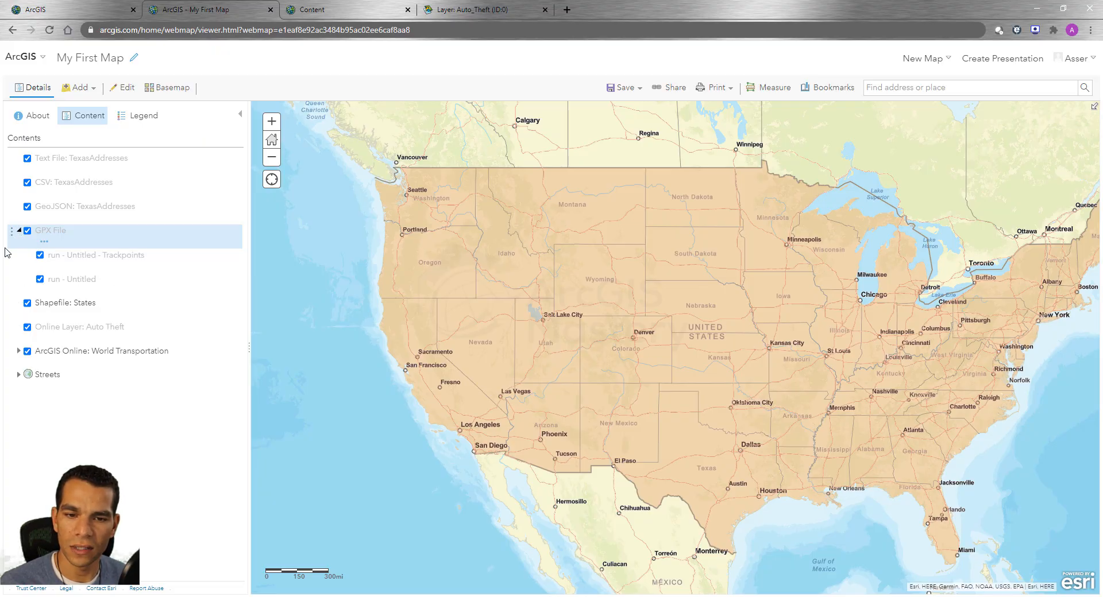
{"action": "left_click", "coordinate": [44, 242]}
{"action": "left_click", "coordinate": [79, 251]}
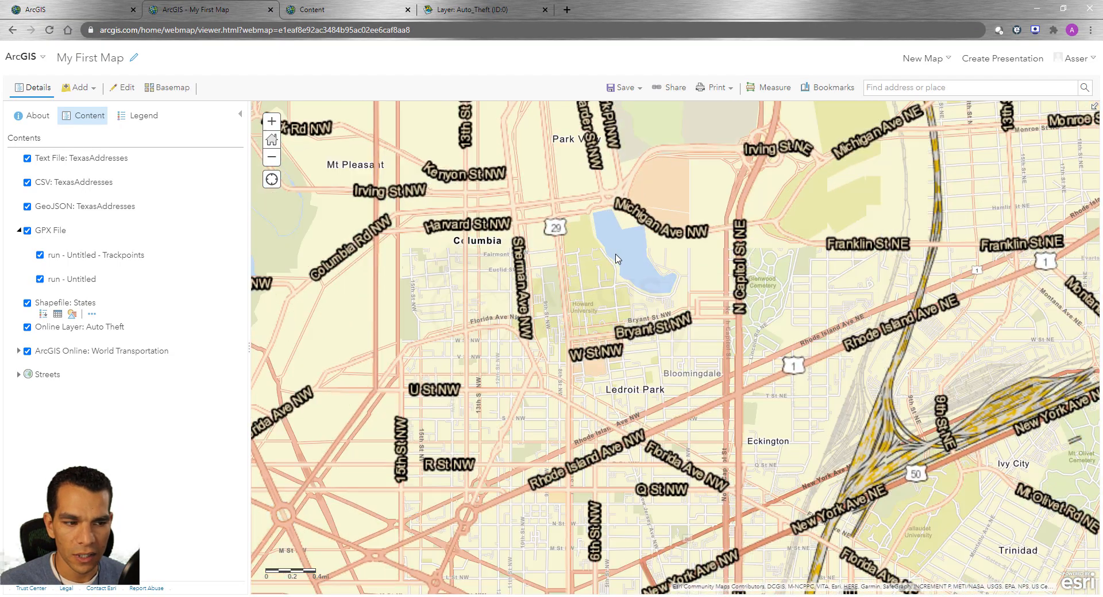
{"action": "scroll", "coordinate": [616, 259], "scroll_direction": "up", "scroll_amount": 2}
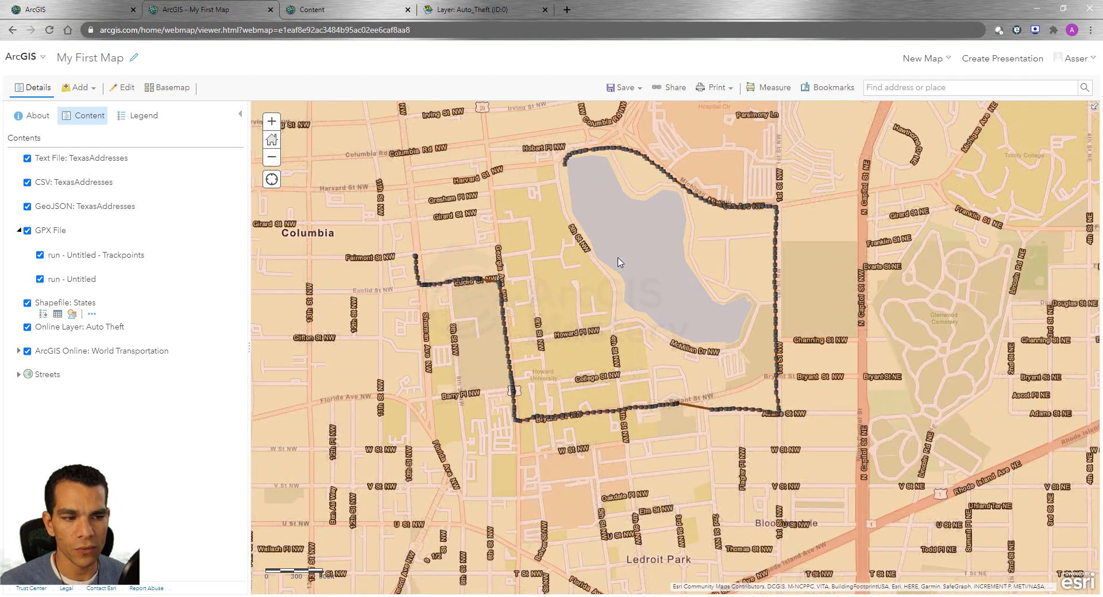
Toggle the run - Untitled layer, leave it visible, and hide the Shapefile: States layer around the run route
{"action": "mouse_move", "coordinate": [67, 293]}
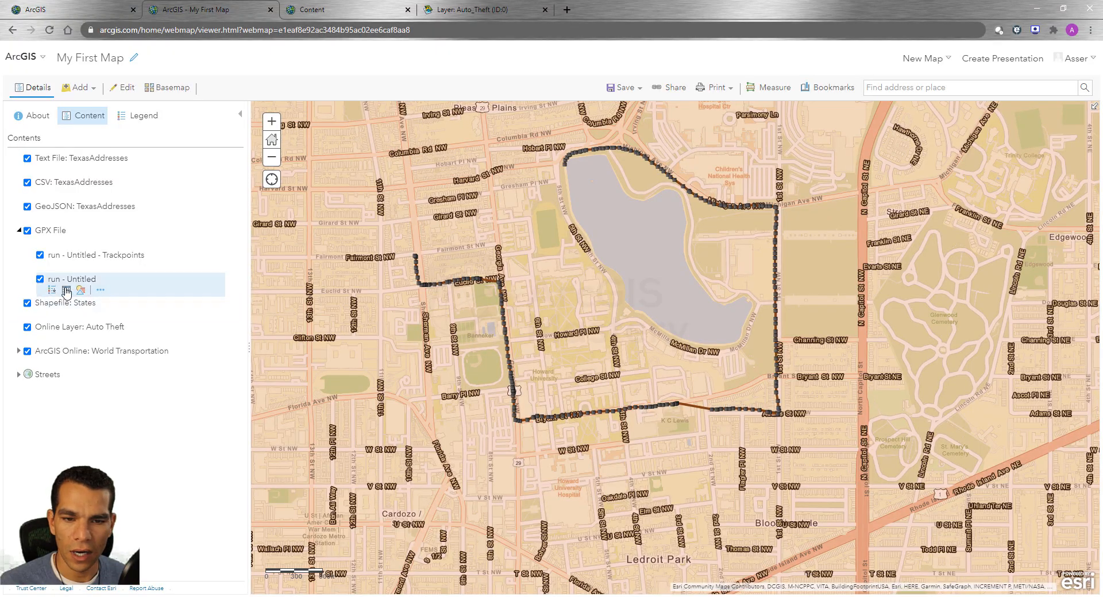
{"action": "left_click", "coordinate": [40, 280]}
{"action": "left_click", "coordinate": [40, 280]}
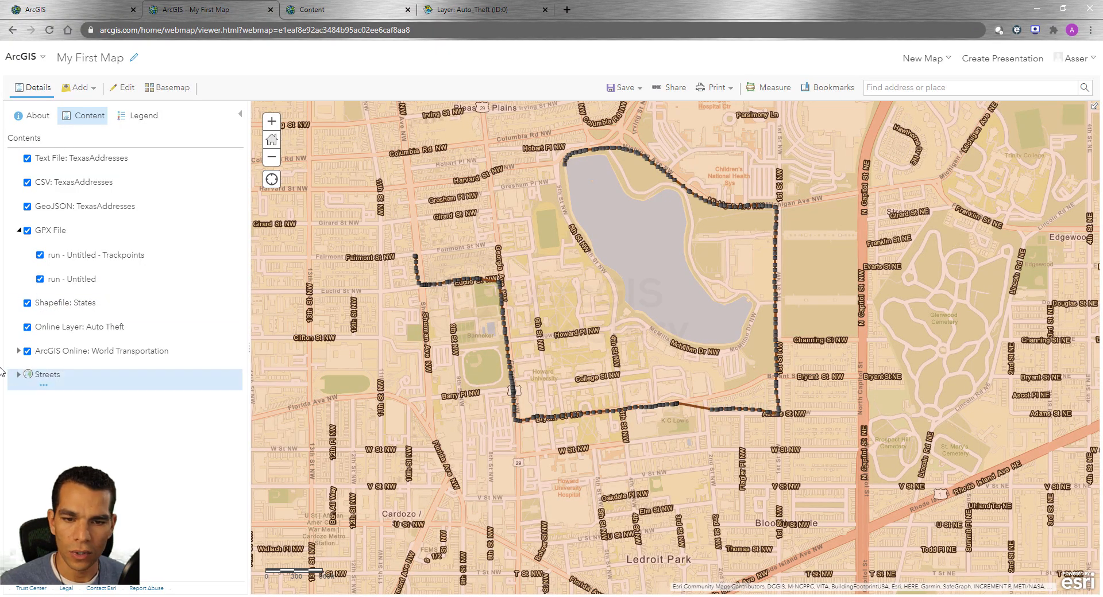
{"action": "left_click", "coordinate": [27, 303]}
{"action": "scroll", "coordinate": [482, 371], "scroll_direction": "up", "scroll_amount": 3}
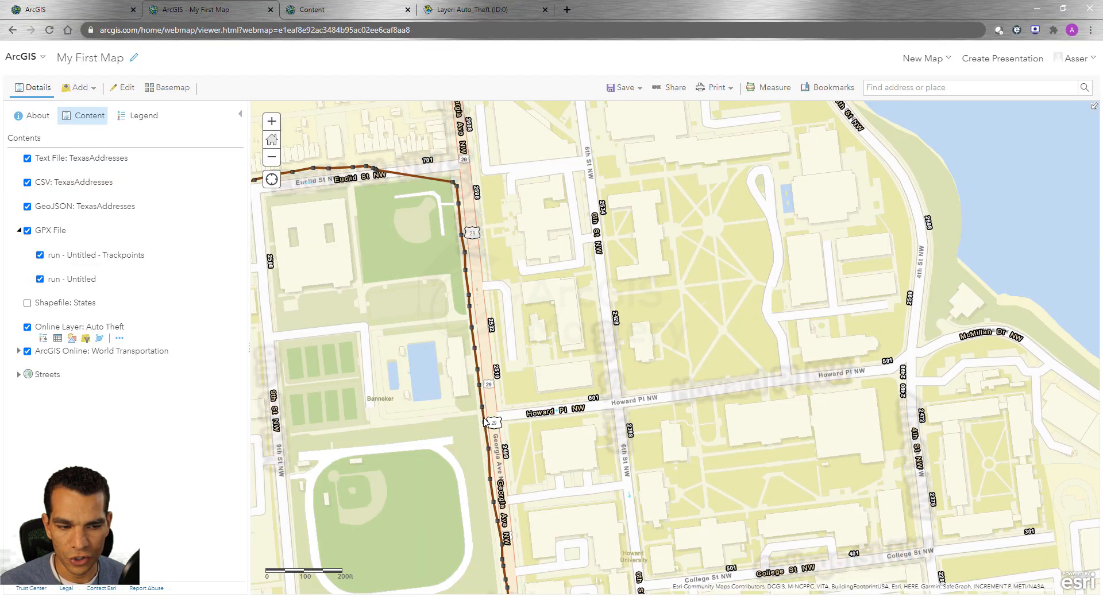
{"action": "scroll", "coordinate": [525, 283], "scroll_direction": "down", "scroll_amount": 2}
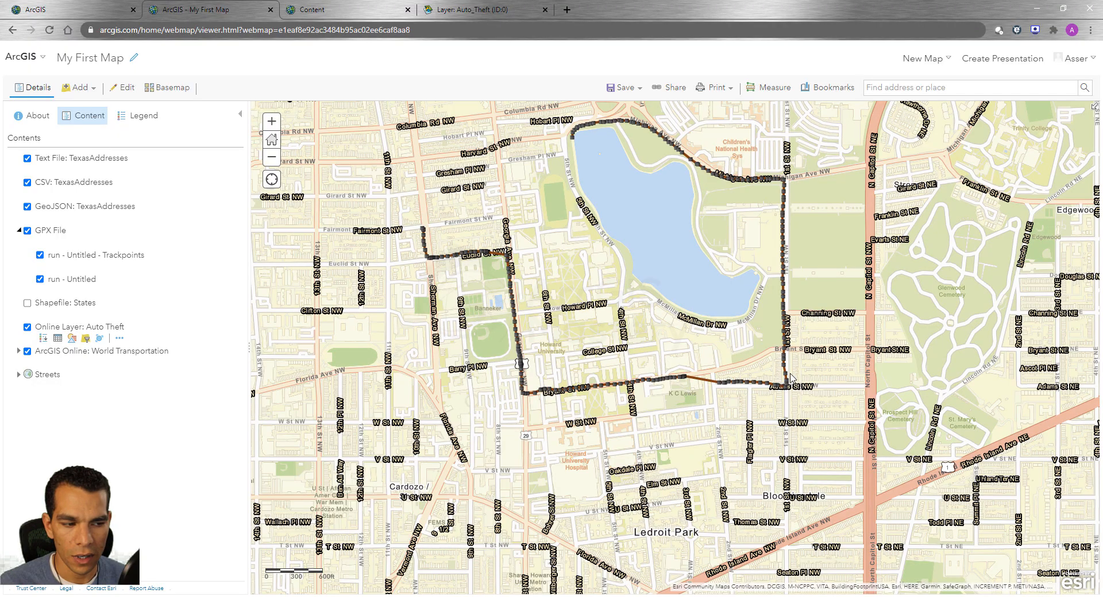
Compare the GPX trackpoints and the run line by toggling each sublayer off and on, and collapse the GPX File group
{"action": "left_click", "coordinate": [40, 254]}
{"action": "left_click", "coordinate": [40, 279]}
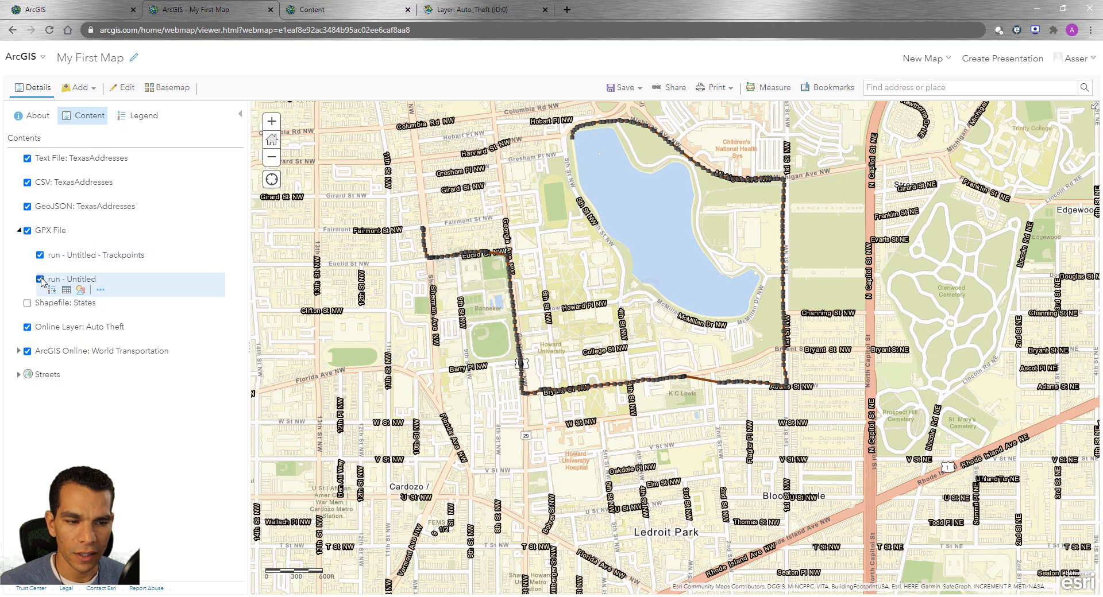
{"action": "left_click", "coordinate": [40, 254]}
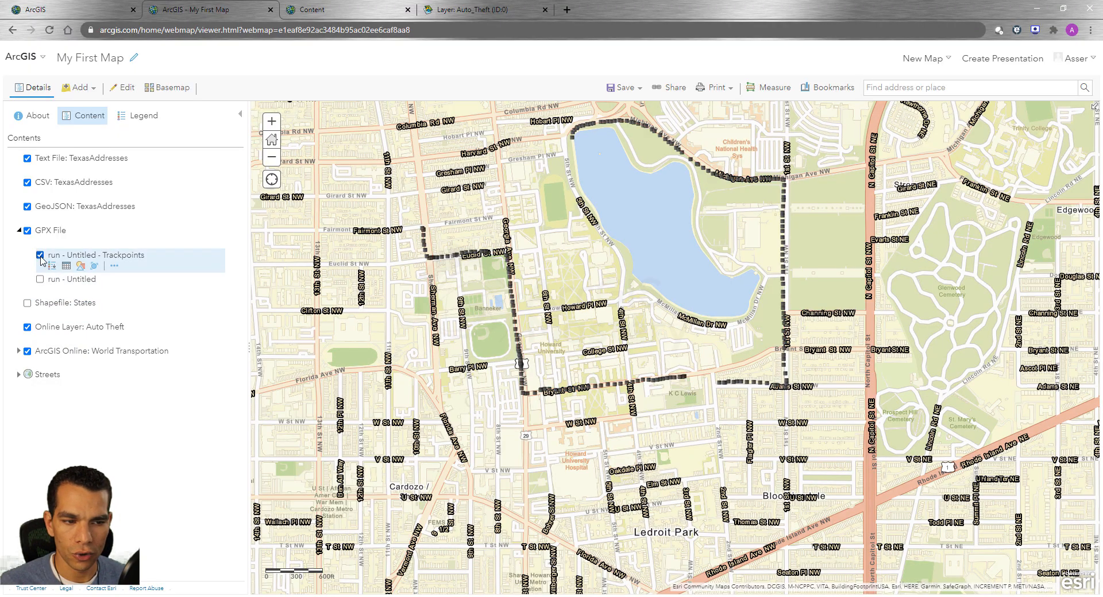
{"action": "left_click", "coordinate": [40, 280]}
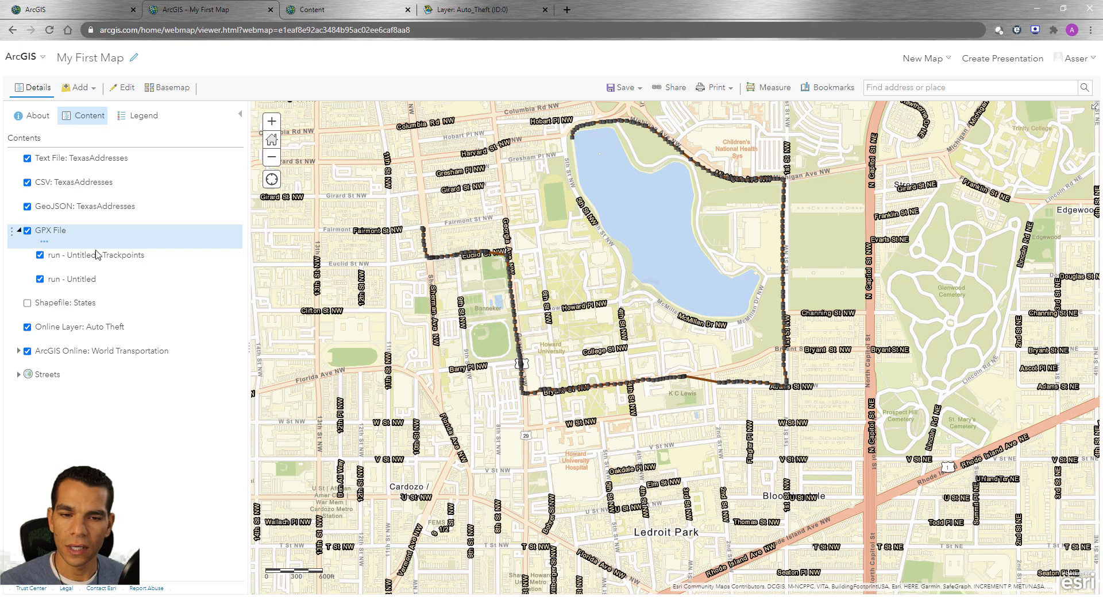
{"action": "left_click", "coordinate": [19, 231]}
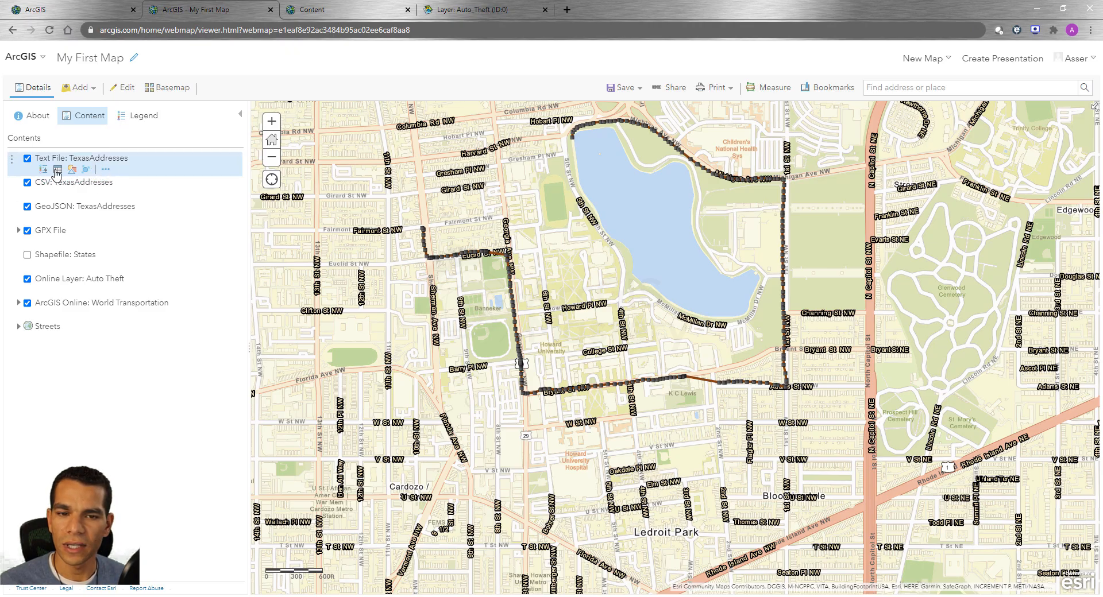
Review the additional options and quick tools available for the Text File: TexasAddresses layer and the States shapefile
{"action": "left_click", "coordinate": [106, 170]}
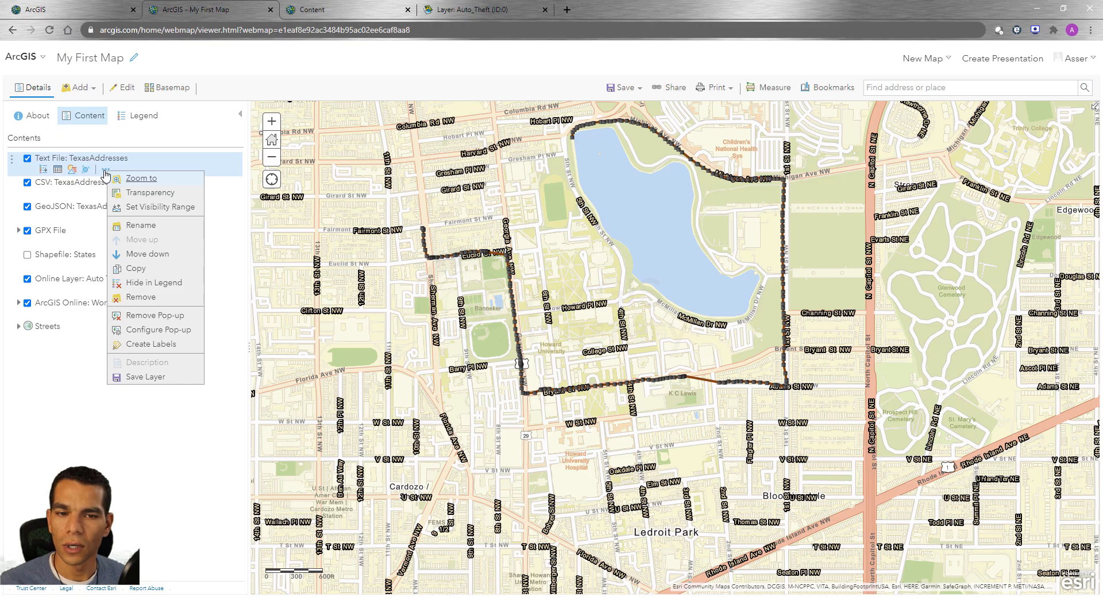
{"action": "left_click", "coordinate": [68, 362]}
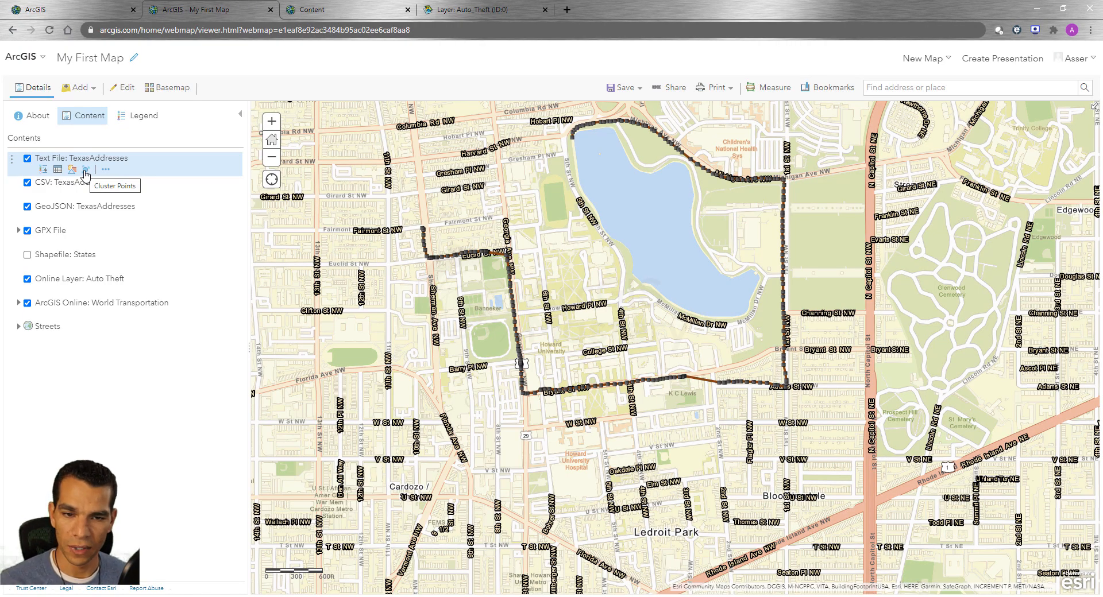
{"action": "mouse_move", "coordinate": [70, 264]}
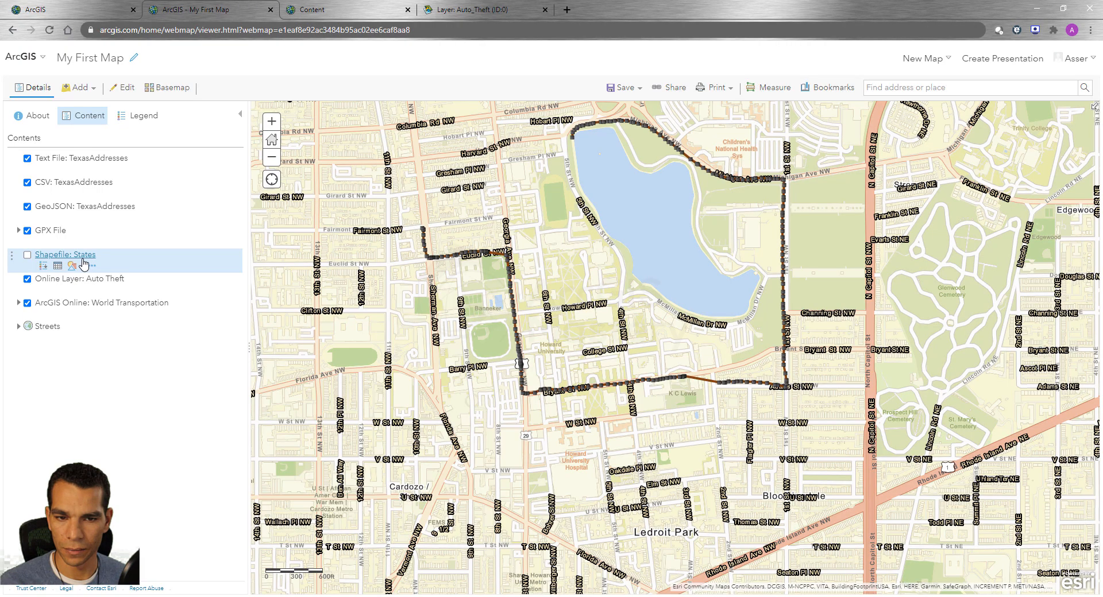
{"action": "mouse_move", "coordinate": [71, 173]}
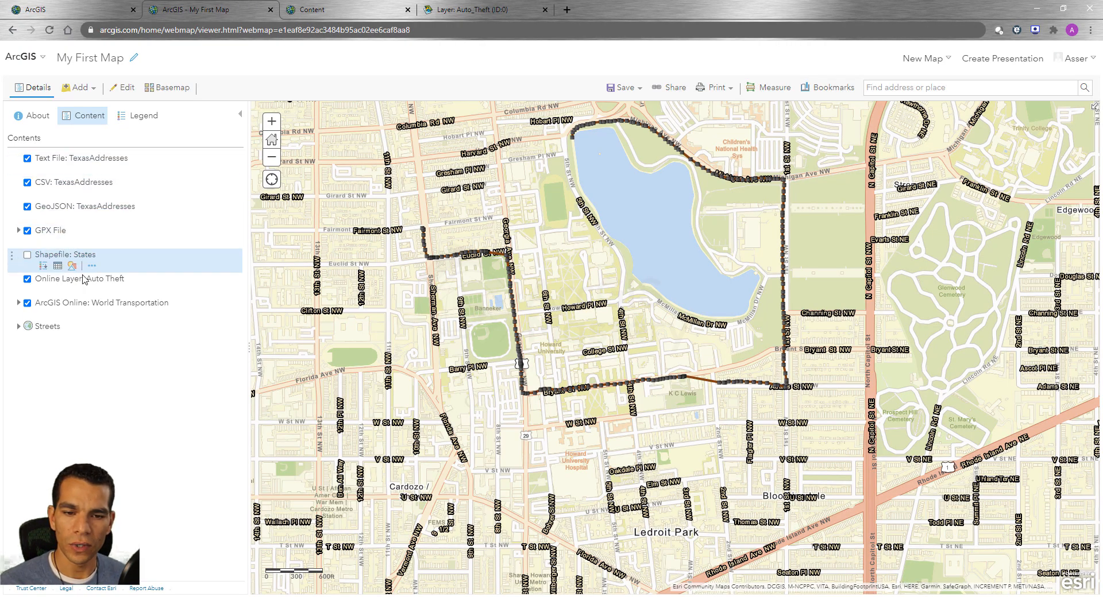
Expand ArcGIS Online: World Transportation and open the additional options of its World Transportation sublayer
{"action": "mouse_move", "coordinate": [97, 290]}
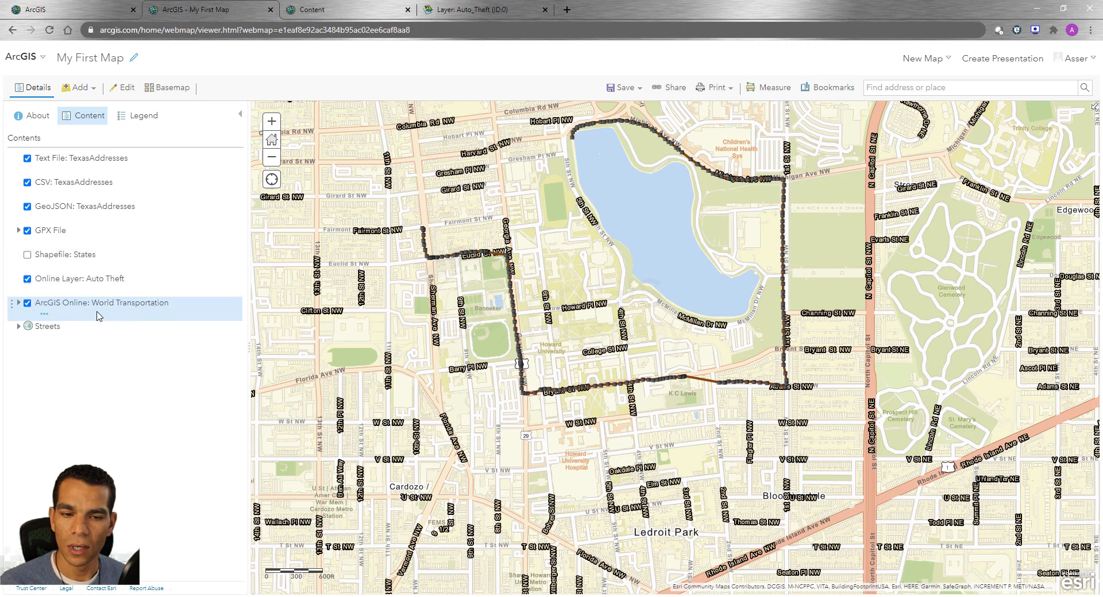
{"action": "left_click", "coordinate": [19, 302]}
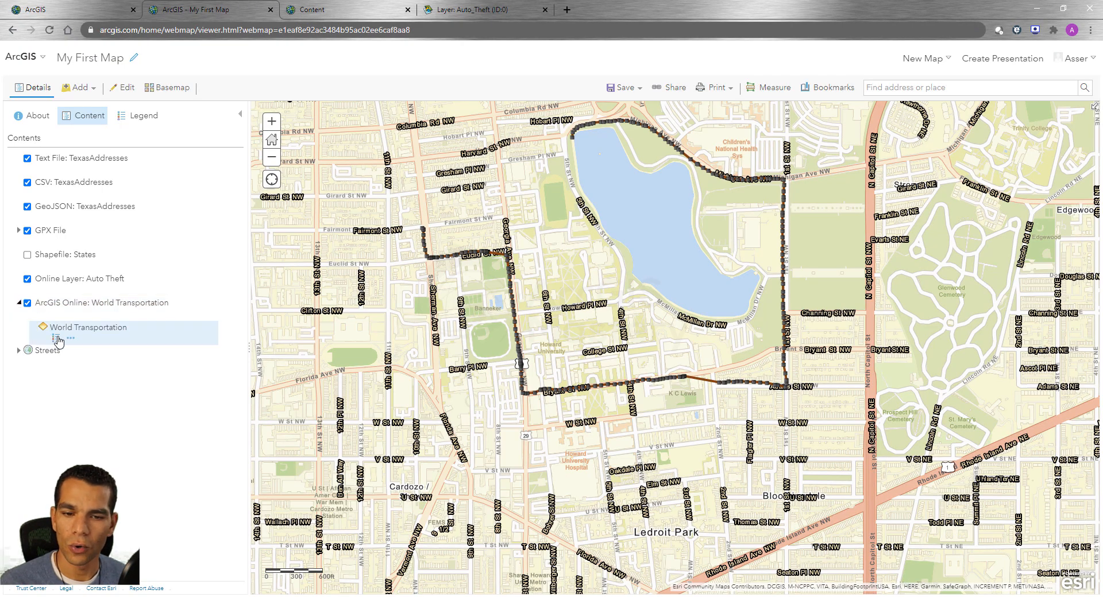
{"action": "left_click", "coordinate": [71, 339]}
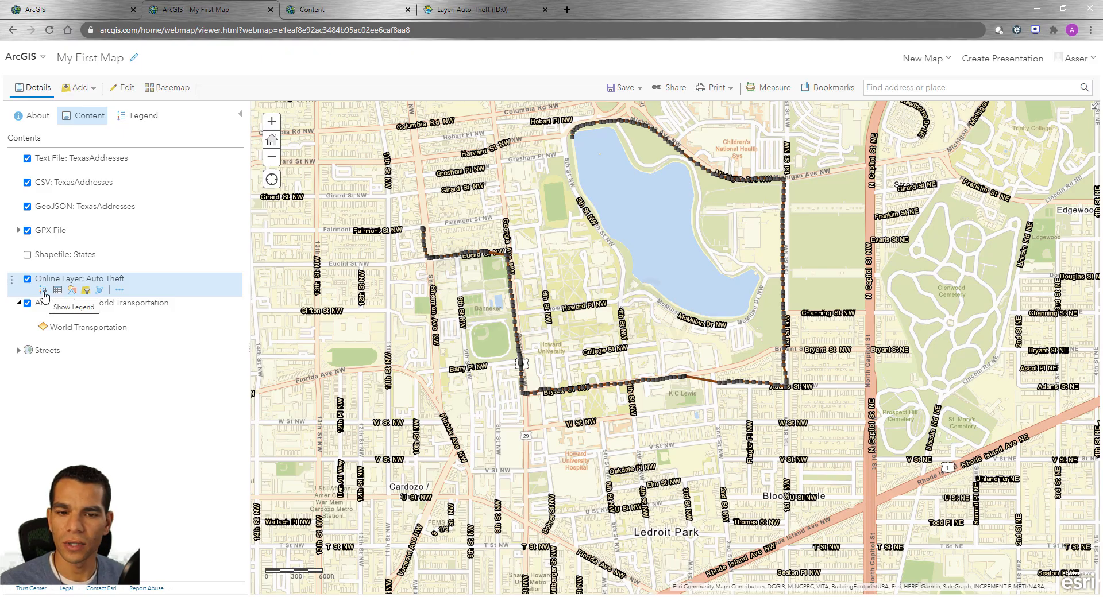
Show the legends of the Auto Theft layer, the Text File: TexasAddresses layer and both GPX run sublayers in the contents
{"action": "left_click", "coordinate": [43, 293]}
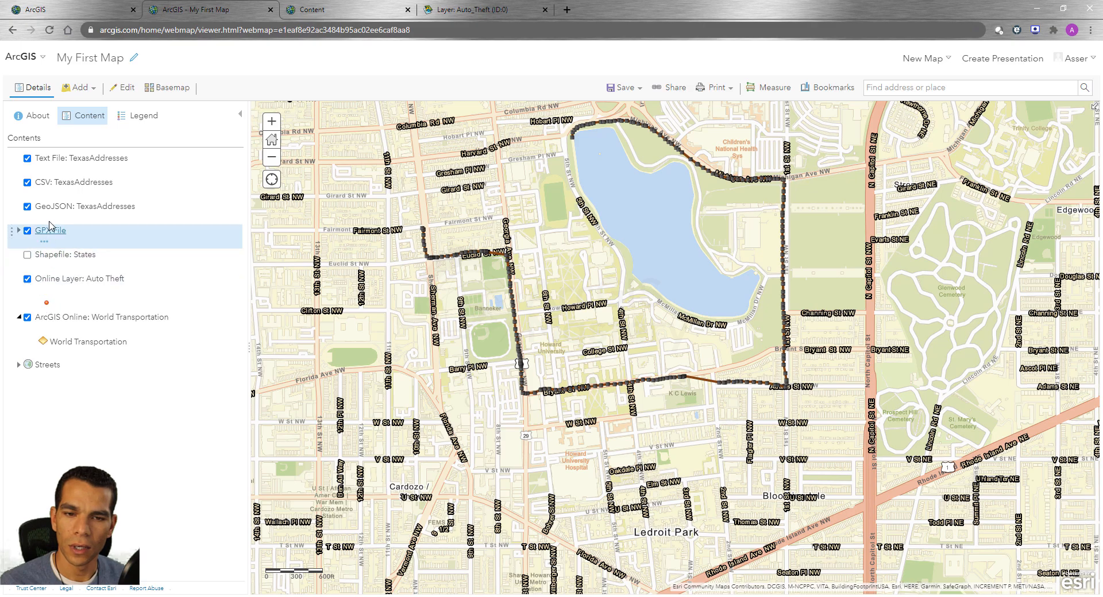
{"action": "left_click", "coordinate": [44, 170]}
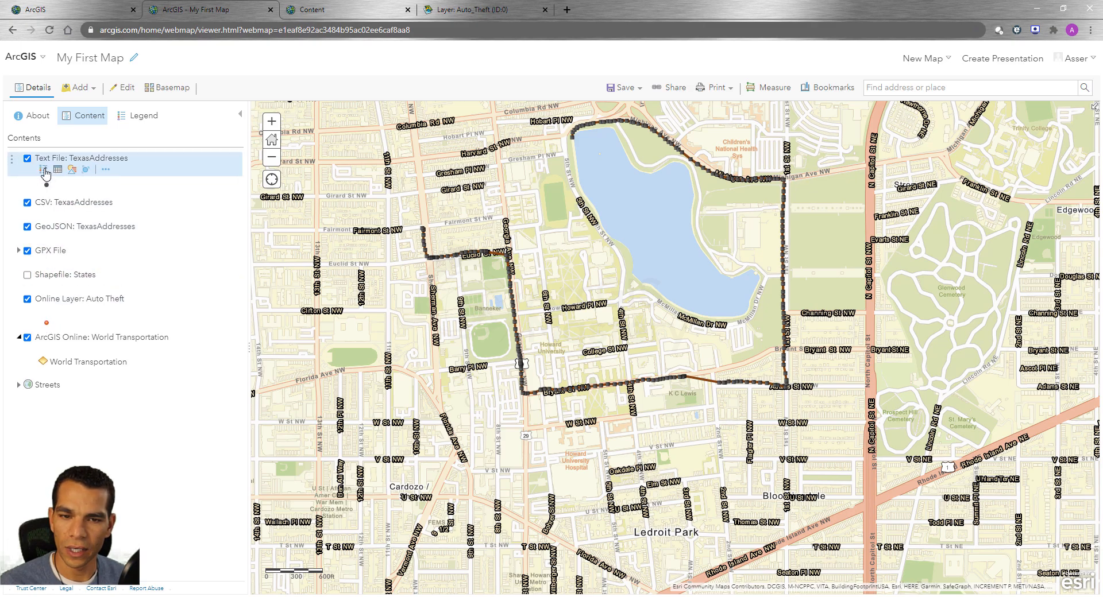
{"action": "left_click", "coordinate": [18, 251]}
{"action": "left_click", "coordinate": [48, 309]}
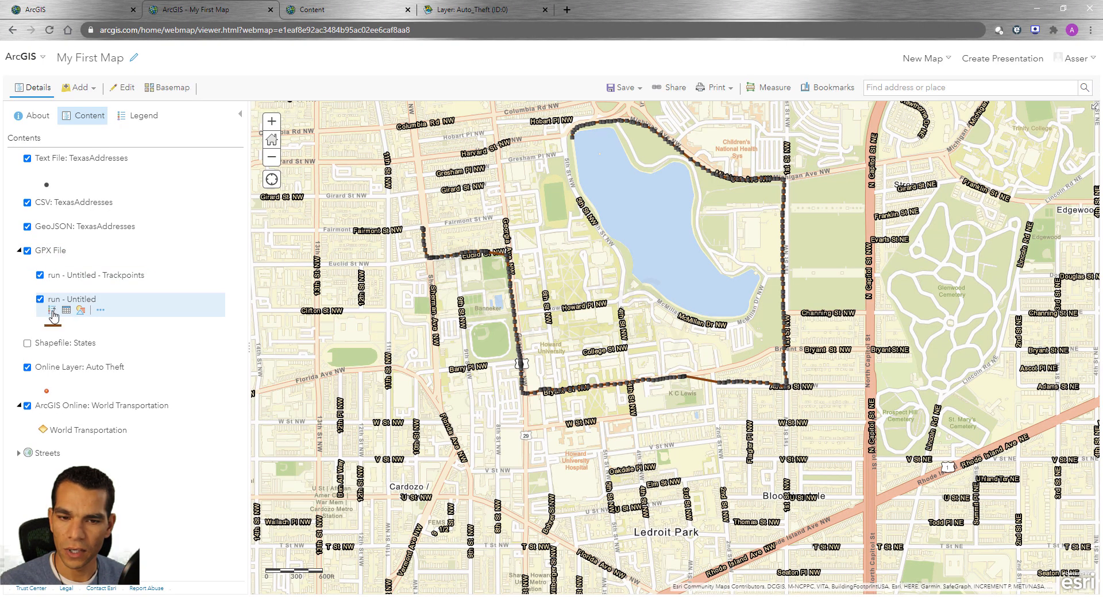
{"action": "mouse_move", "coordinate": [50, 289]}
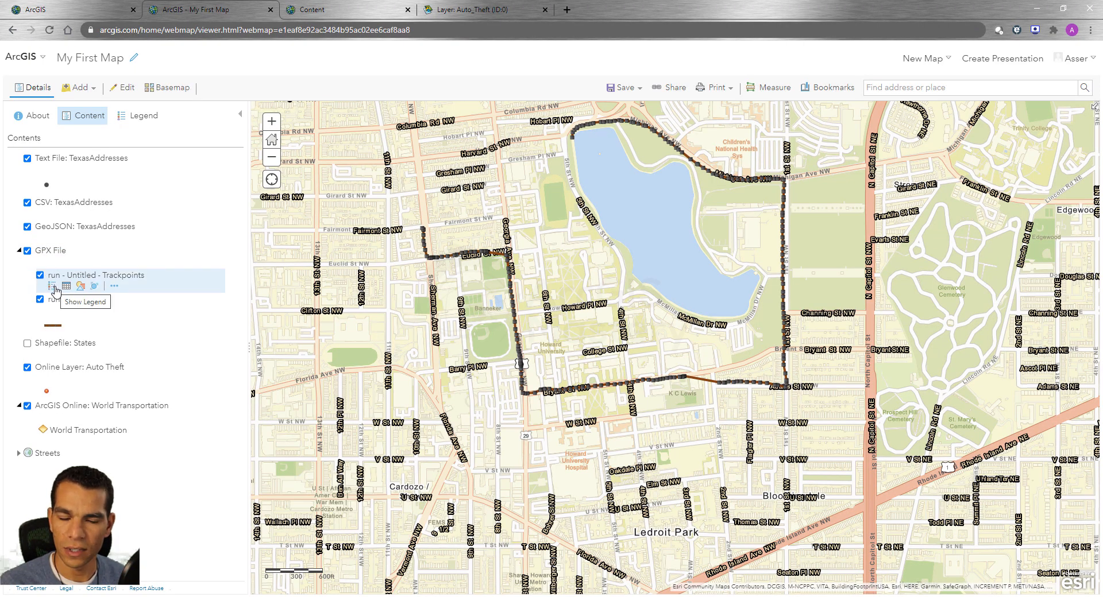
{"action": "left_click", "coordinate": [52, 287]}
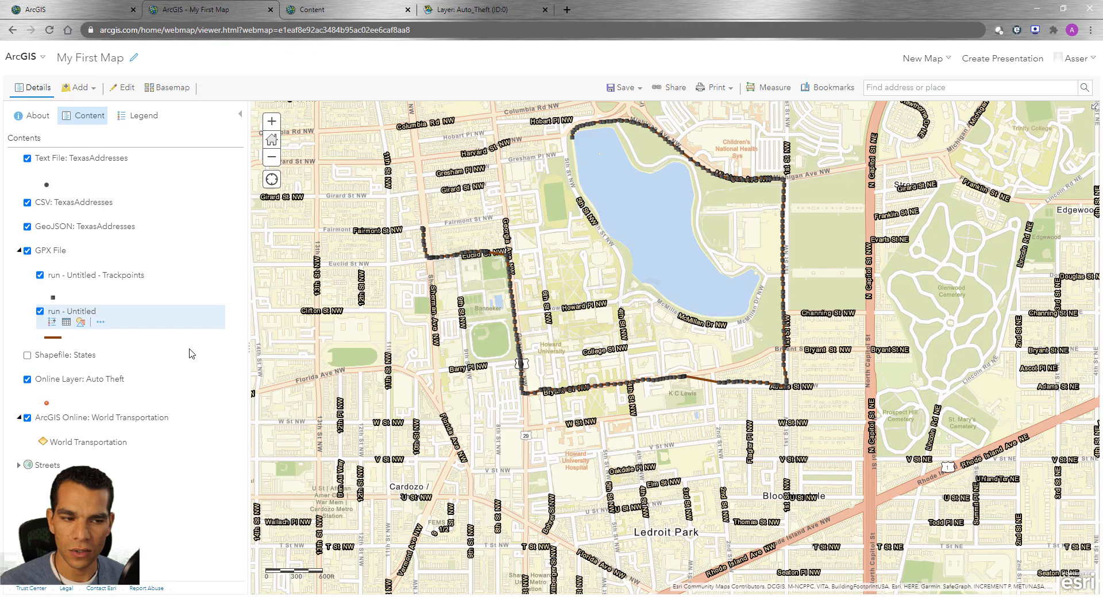
{"action": "mouse_move", "coordinate": [118, 337]}
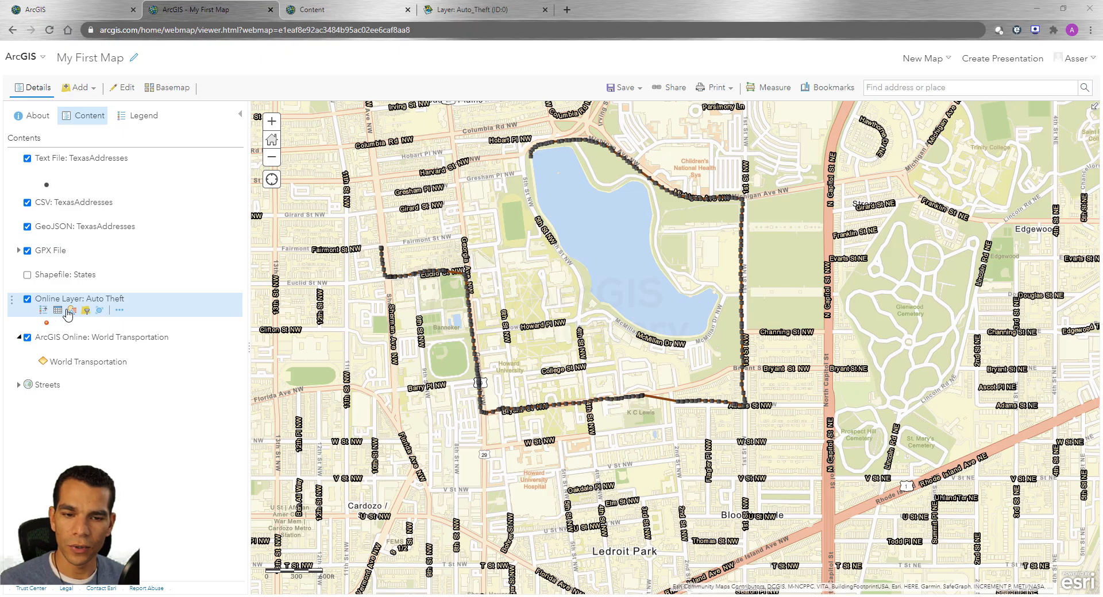
Zoom the map to Online Layer: Auto Theft and open its attribute table, enlarged to show more rows
{"action": "left_click", "coordinate": [119, 310]}
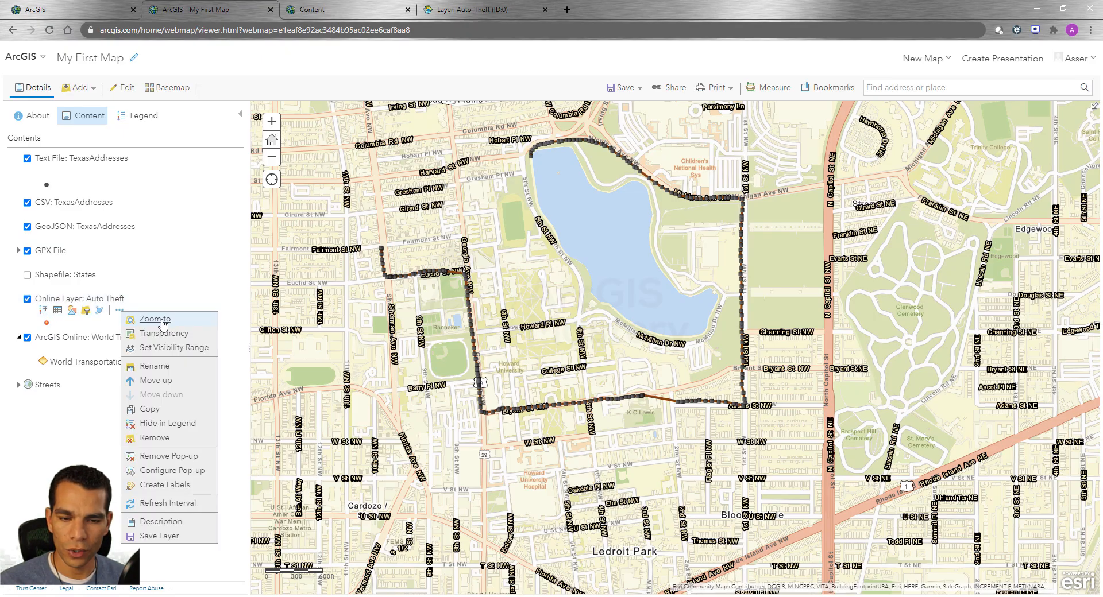
{"action": "left_click", "coordinate": [168, 322]}
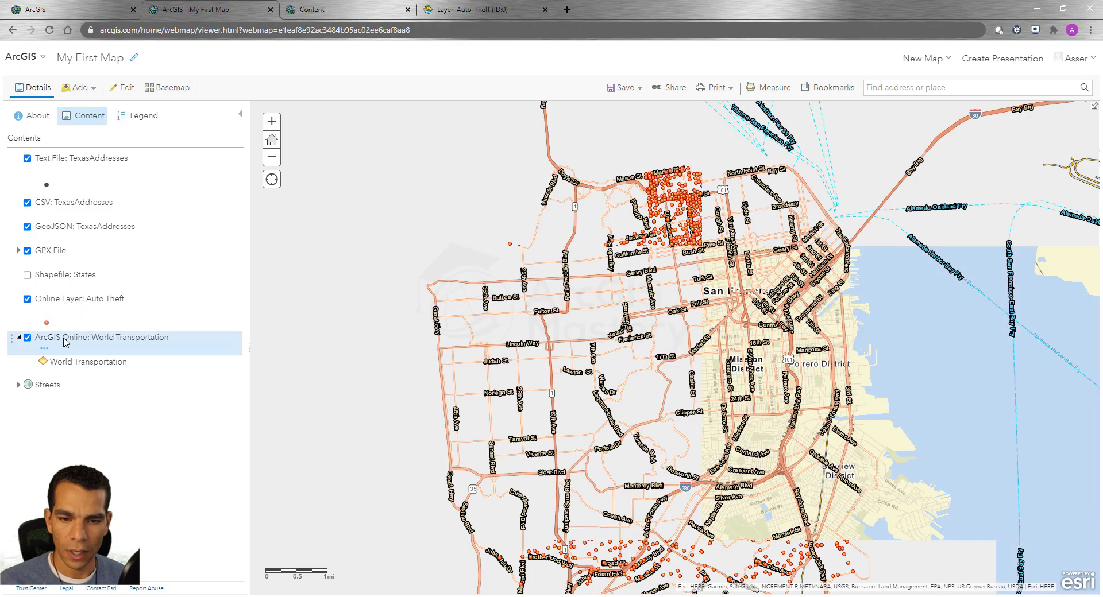
{"action": "left_click", "coordinate": [59, 314]}
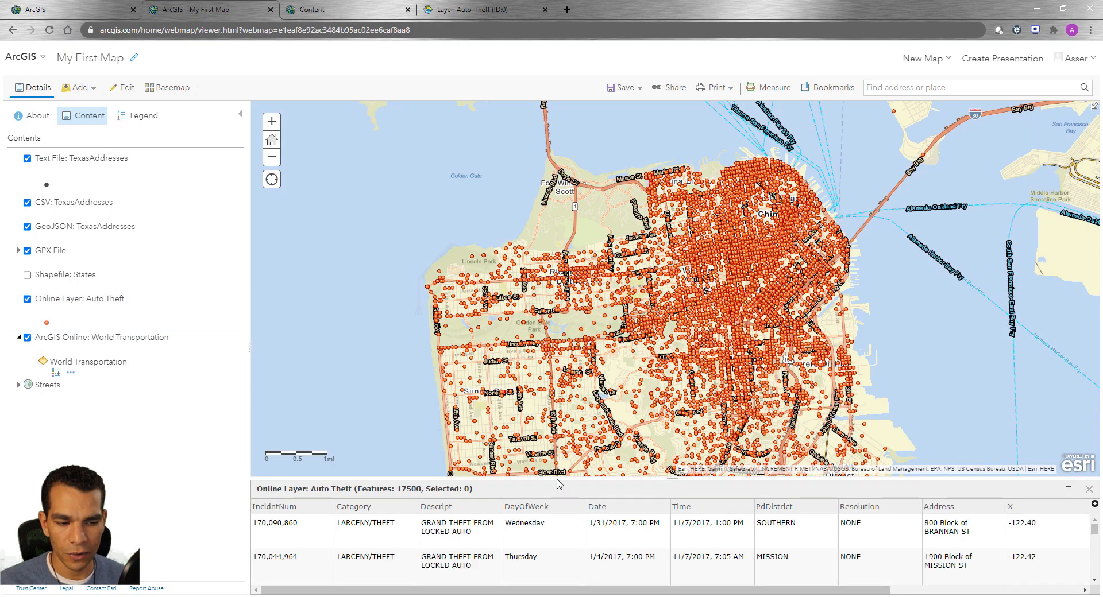
{"action": "left_click_drag", "start_coordinate": [557, 484], "coordinate": [405, 397]}
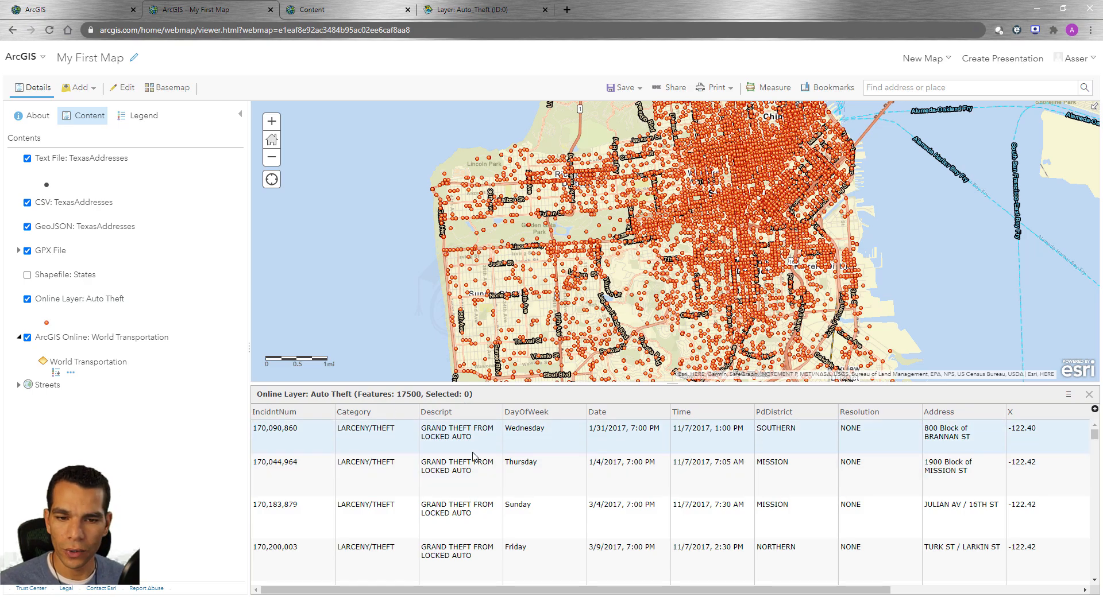
Close the attribute table of Online Layer: Auto Theft and review the layer's style and filter settings without changing them
{"action": "left_click", "coordinate": [58, 311]}
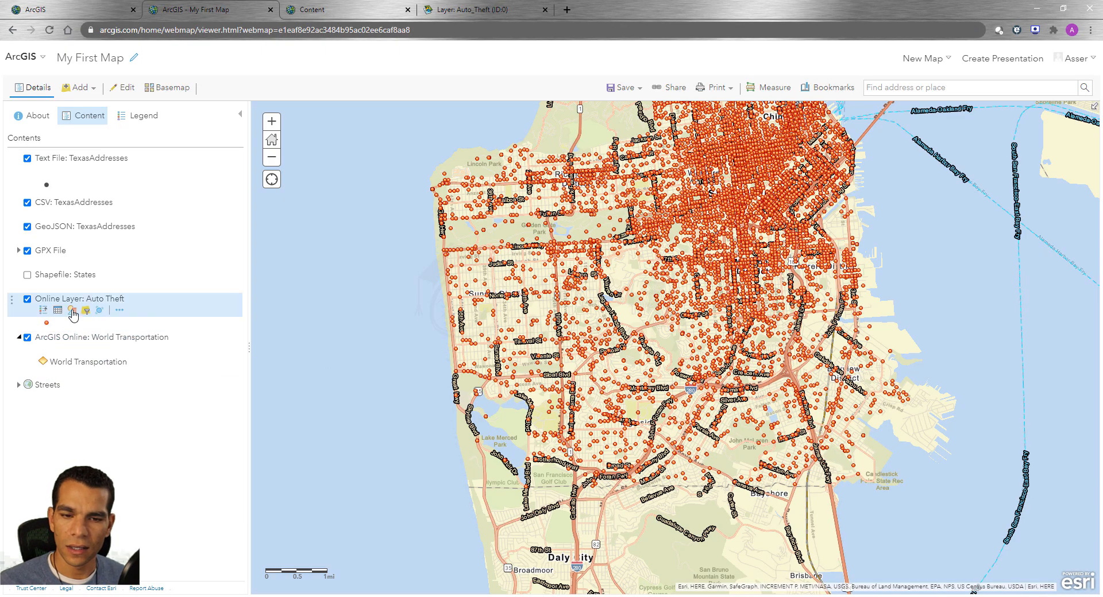
{"action": "left_click", "coordinate": [72, 311]}
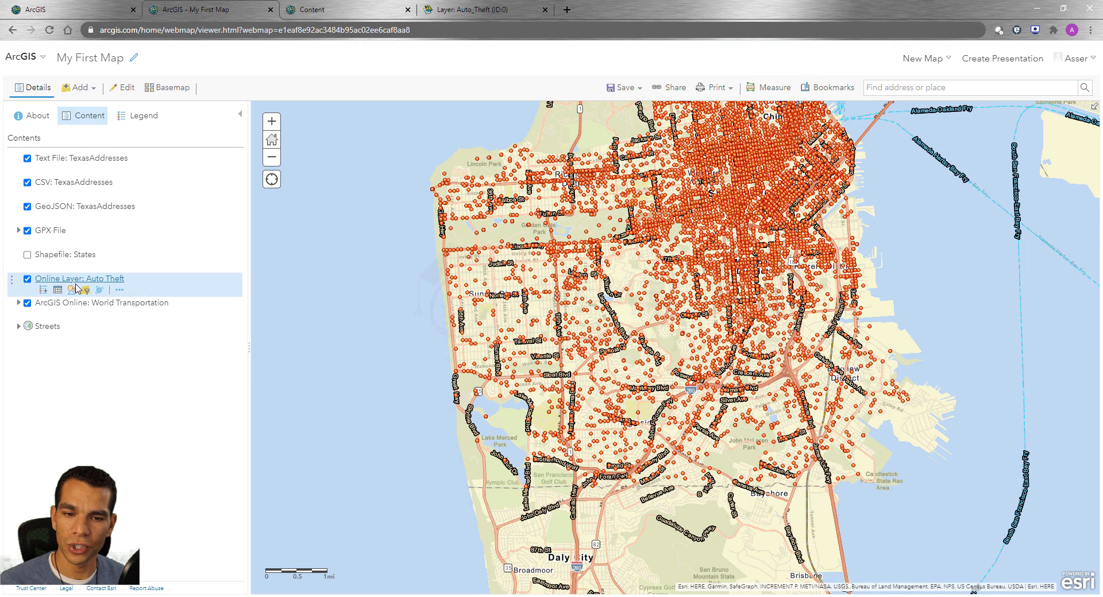
{"action": "mouse_move", "coordinate": [74, 290]}
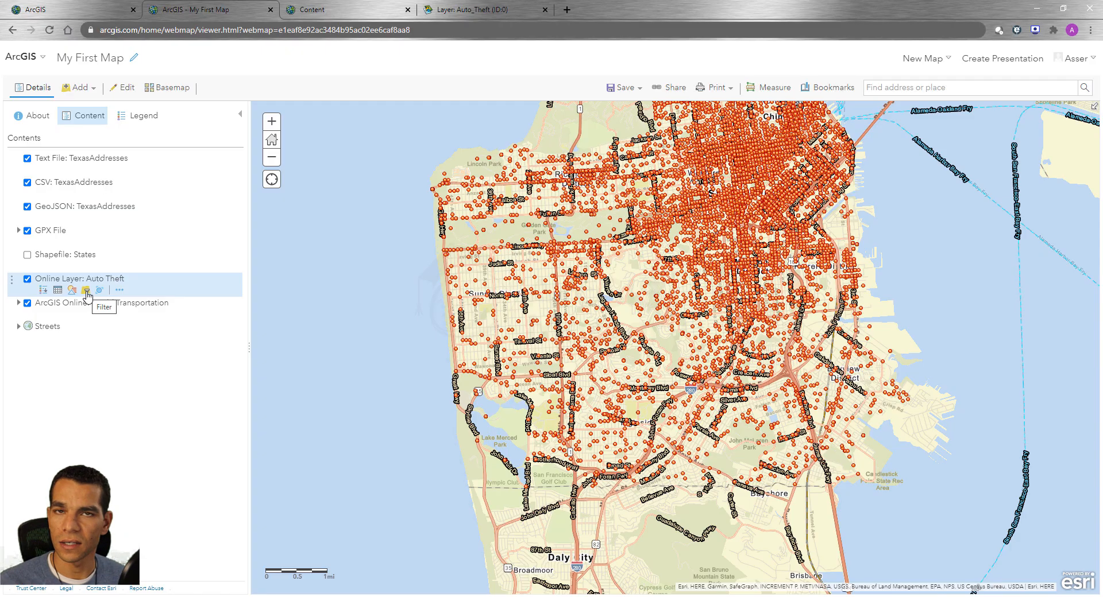
{"action": "left_click", "coordinate": [86, 292]}
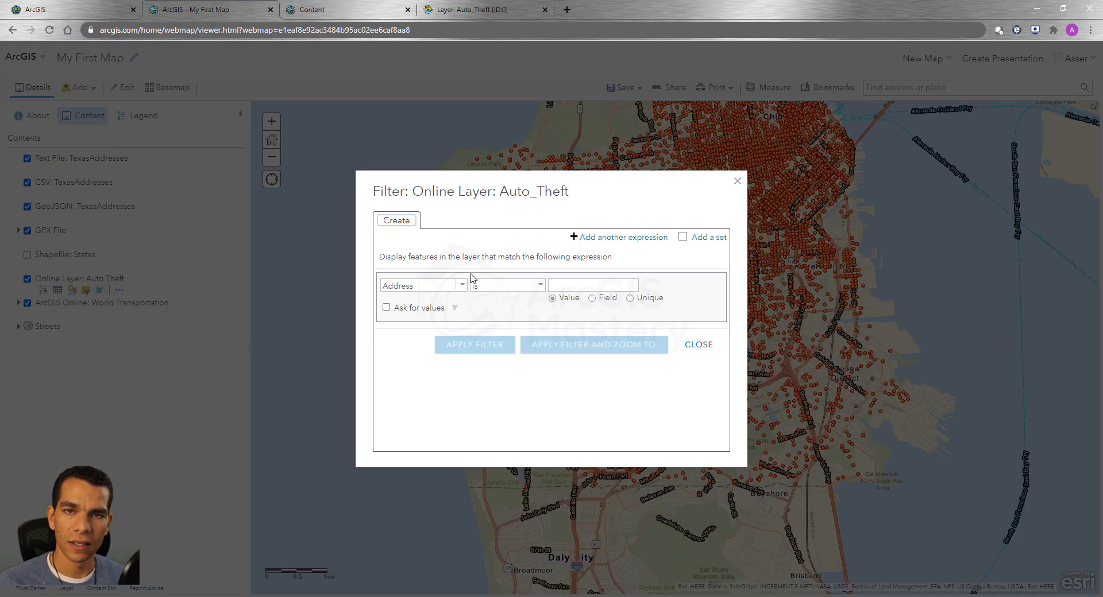
{"action": "left_click", "coordinate": [738, 183]}
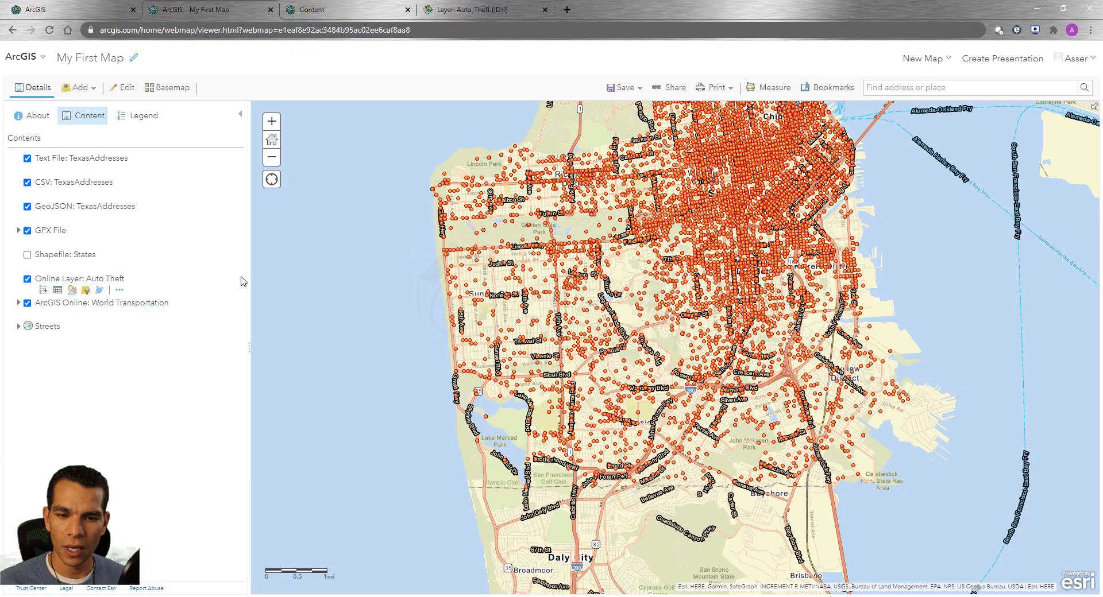
Preview point clustering on Online Layer: Auto Theft and cancel it
{"action": "left_click", "coordinate": [99, 291]}
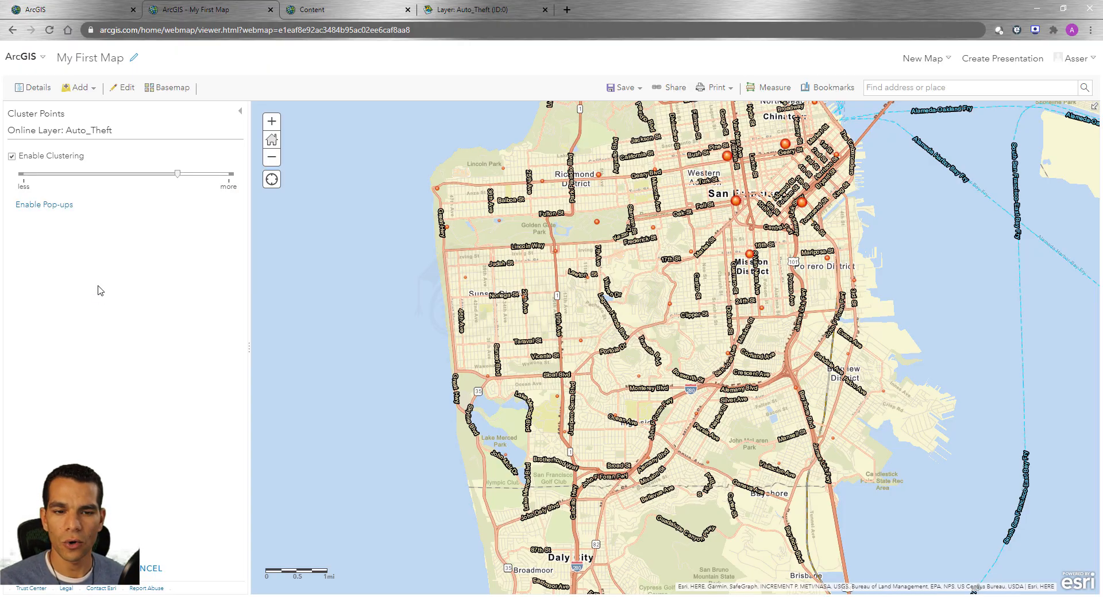
{"action": "left_click", "coordinate": [155, 567]}
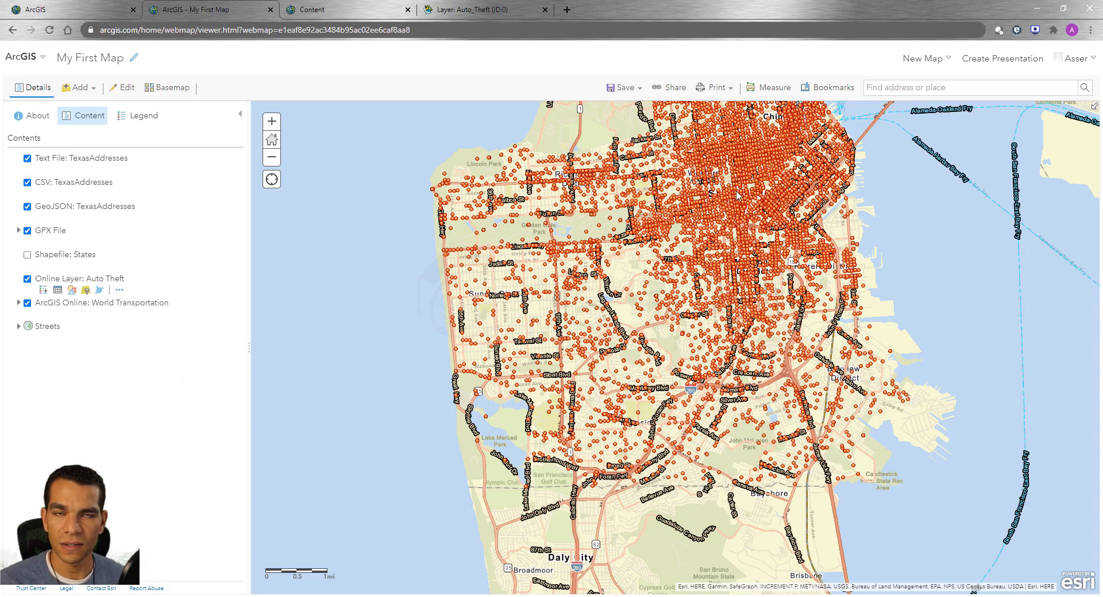
{"action": "left_click", "coordinate": [752, 159]}
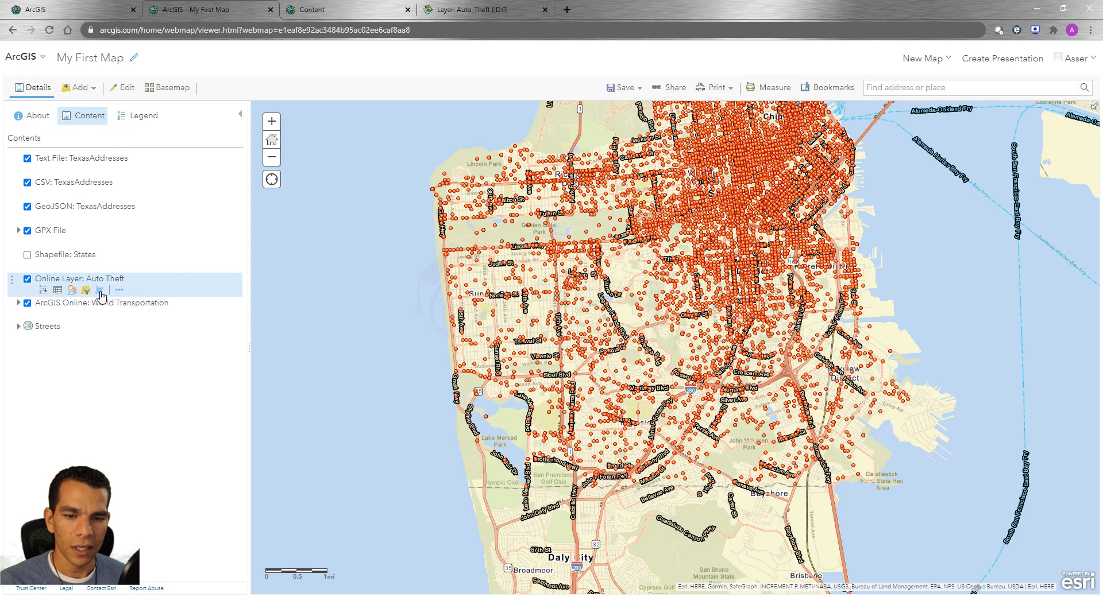
Enable clustering on Online Layer: Auto Theft and inspect the pop-ups of one small and one large cluster
{"action": "left_click", "coordinate": [100, 292]}
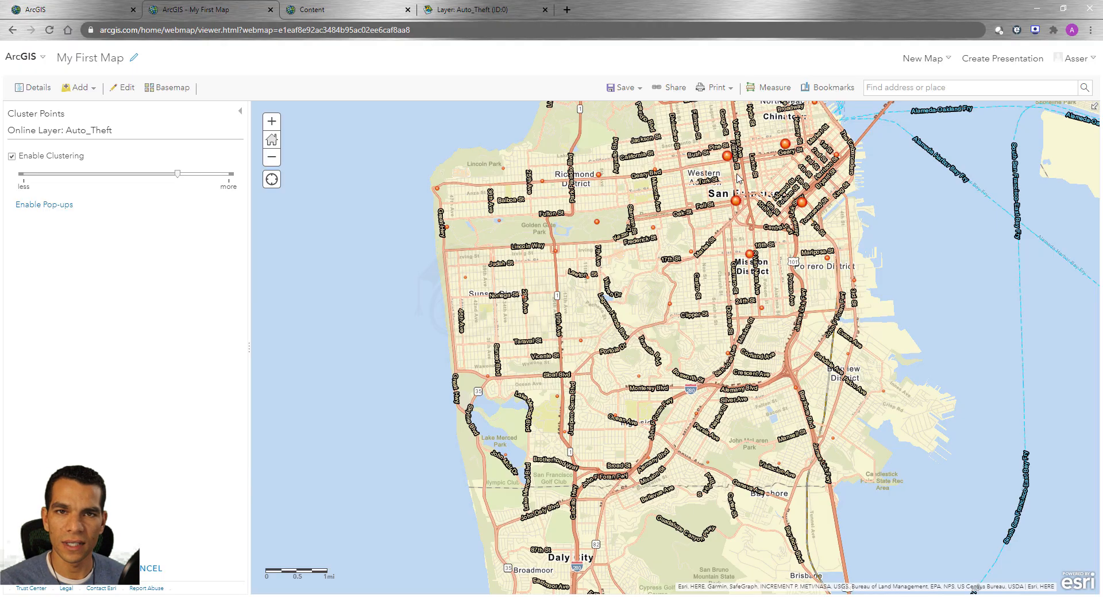
{"action": "left_click", "coordinate": [654, 229]}
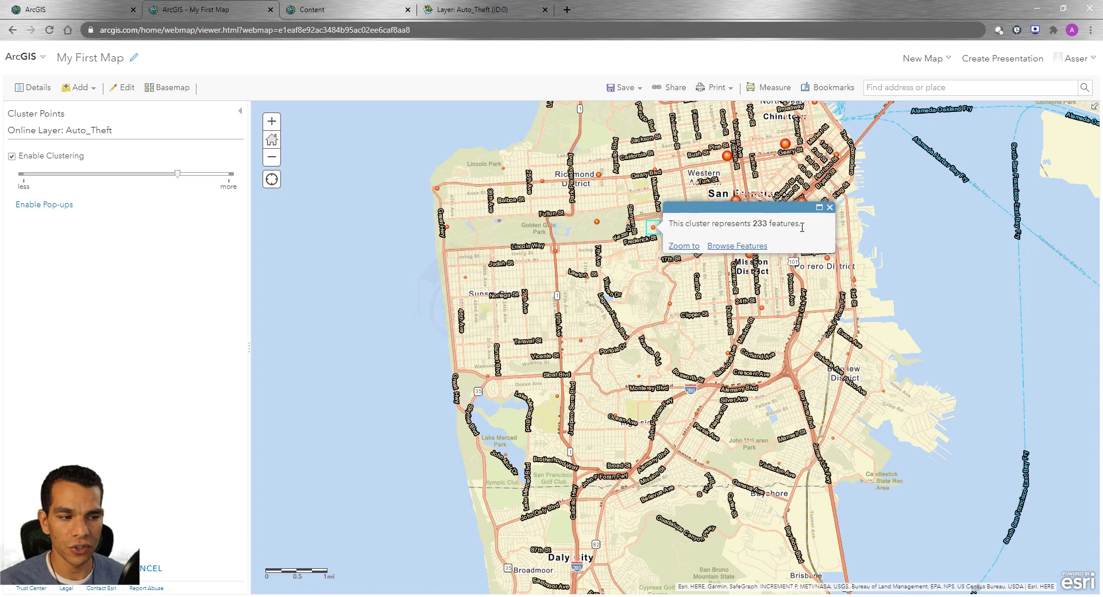
{"action": "left_click", "coordinate": [828, 209]}
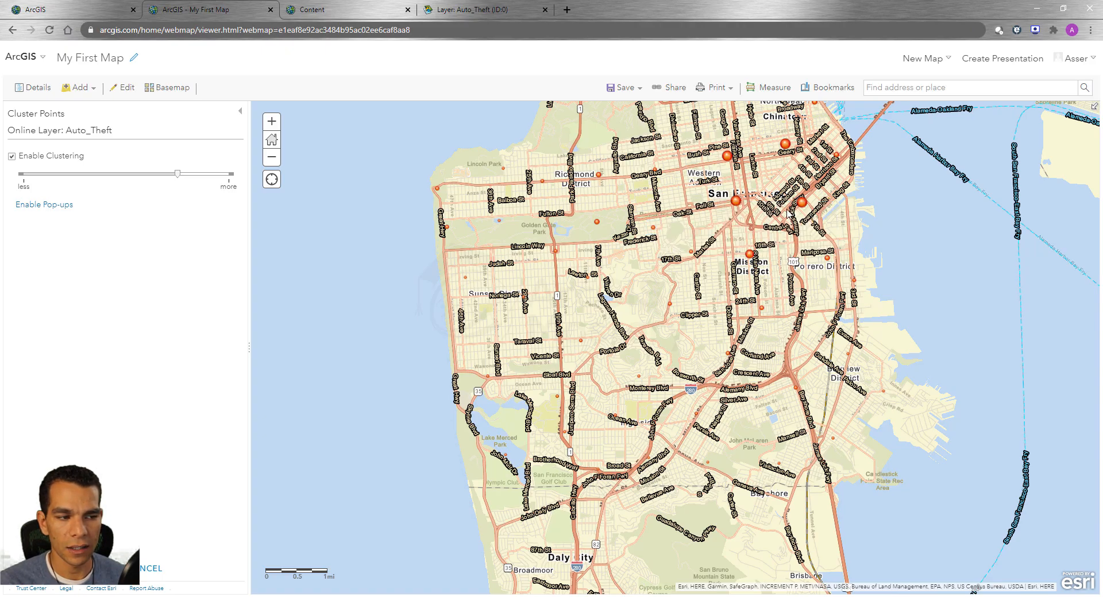
{"action": "left_click", "coordinate": [736, 202]}
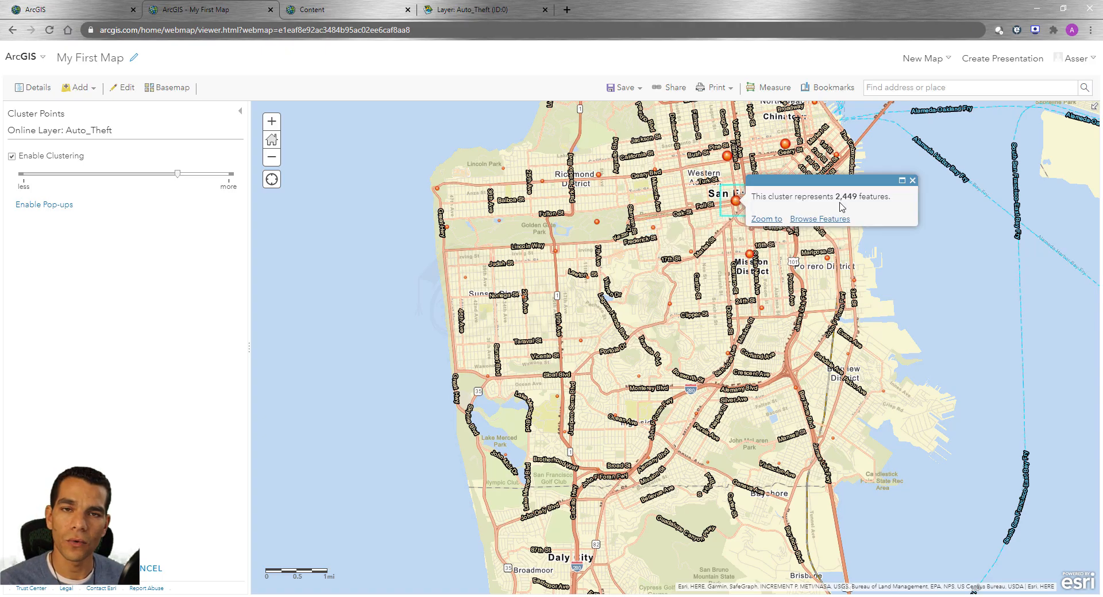
{"action": "left_click", "coordinate": [911, 185]}
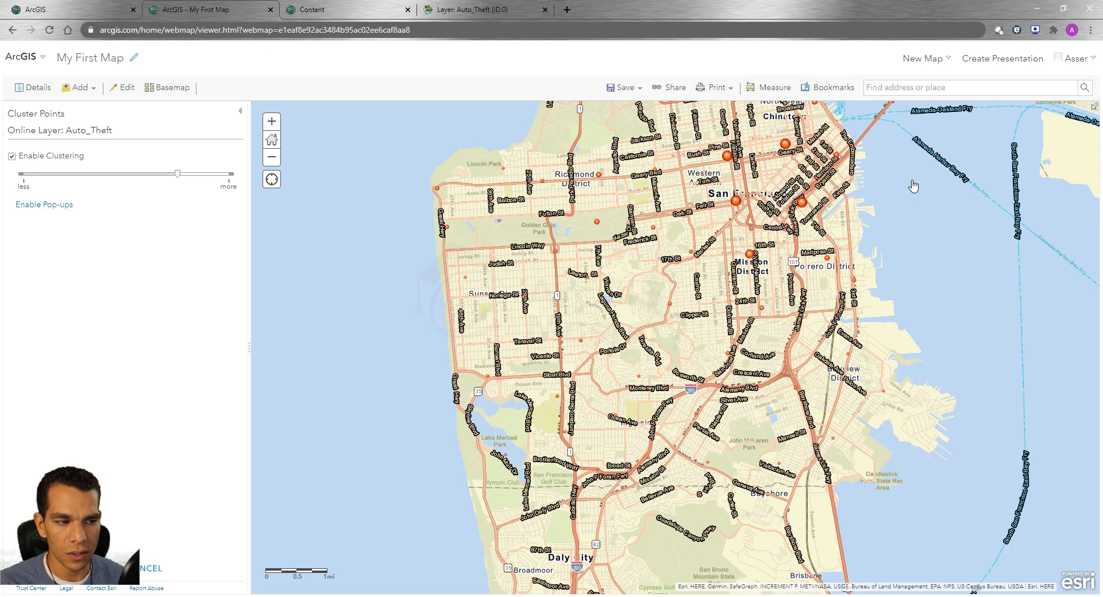
Try a lower clustering level for the Auto Theft points and discard the clustering settings
{"action": "scroll", "coordinate": [741, 203], "scroll_direction": "up", "scroll_amount": 3}
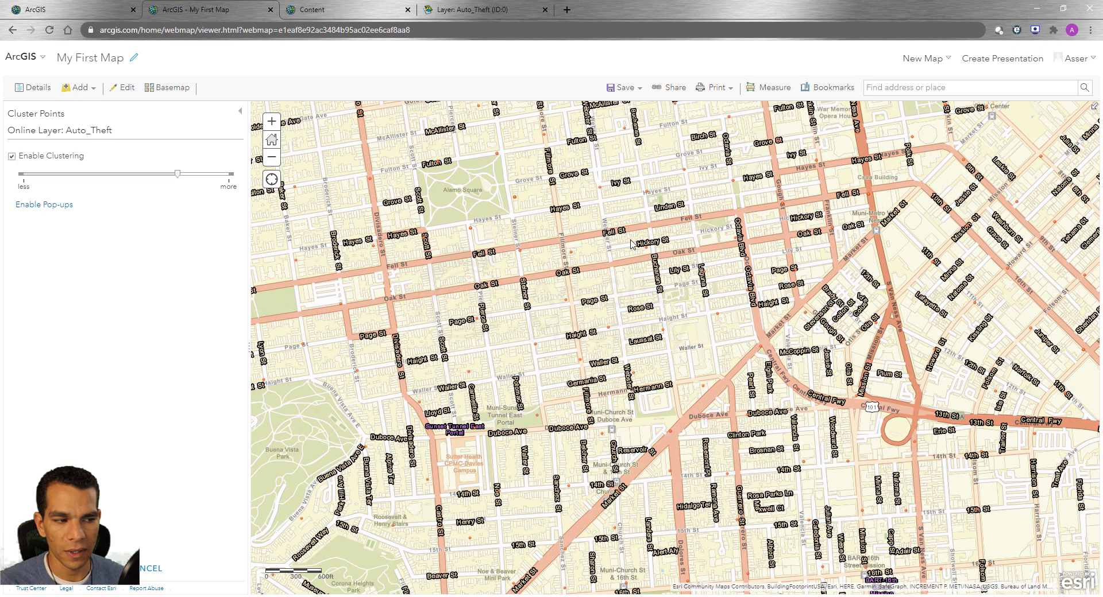
{"action": "scroll", "coordinate": [631, 244], "scroll_direction": "down", "scroll_amount": 5}
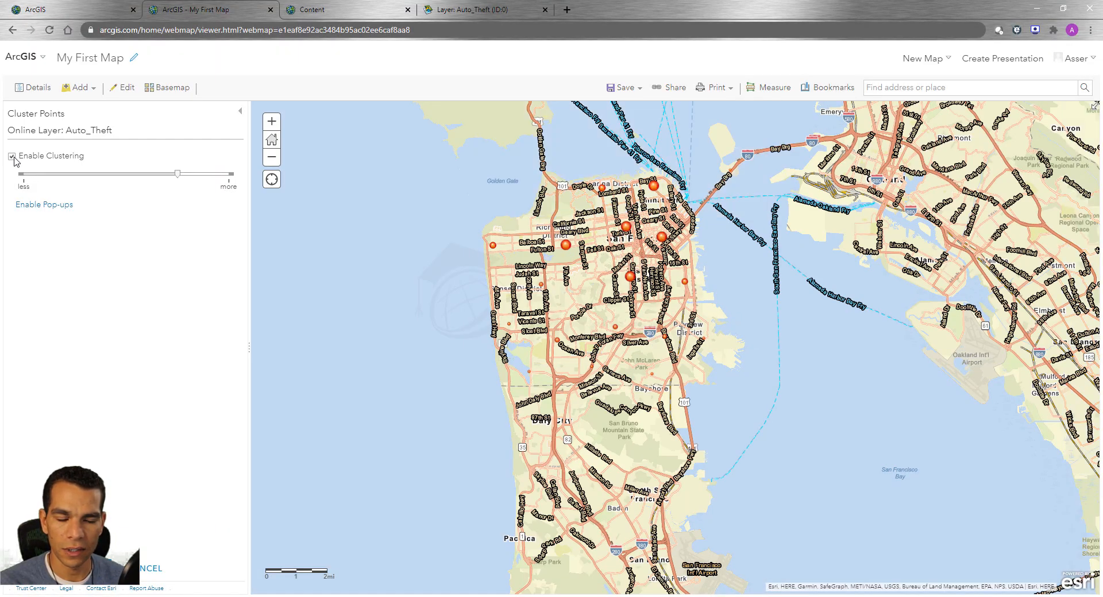
{"action": "scroll", "coordinate": [567, 257], "scroll_direction": "up", "scroll_amount": 1}
{"action": "left_click_drag", "start_coordinate": [178, 174], "coordinate": [153, 176]}
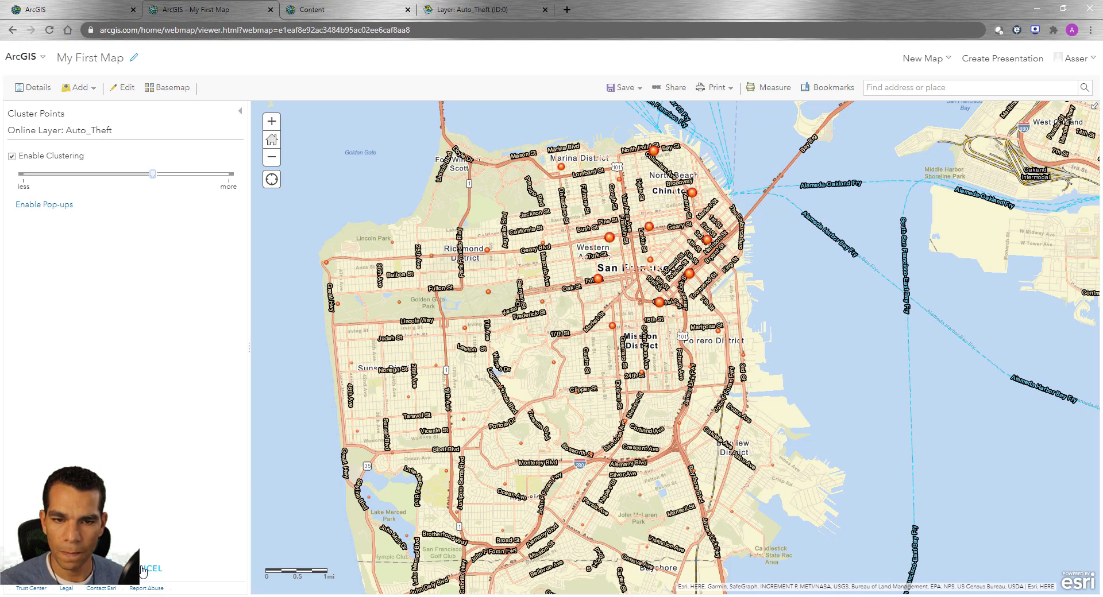
{"action": "left_click", "coordinate": [143, 569]}
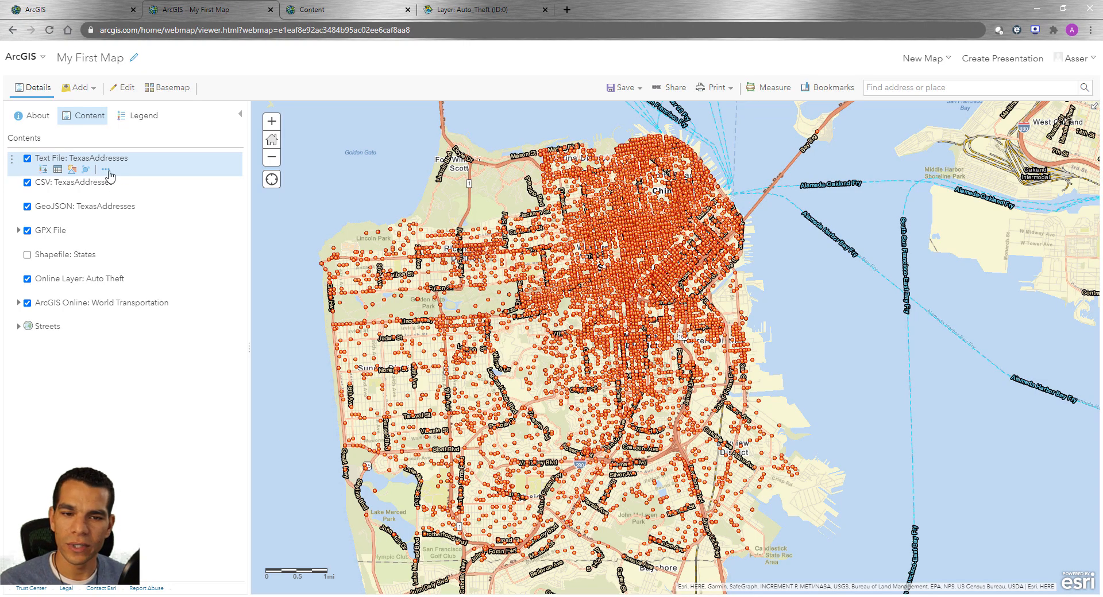
Open the additional options of the Text File: TexasAddresses layer
{"action": "left_click", "coordinate": [107, 170]}
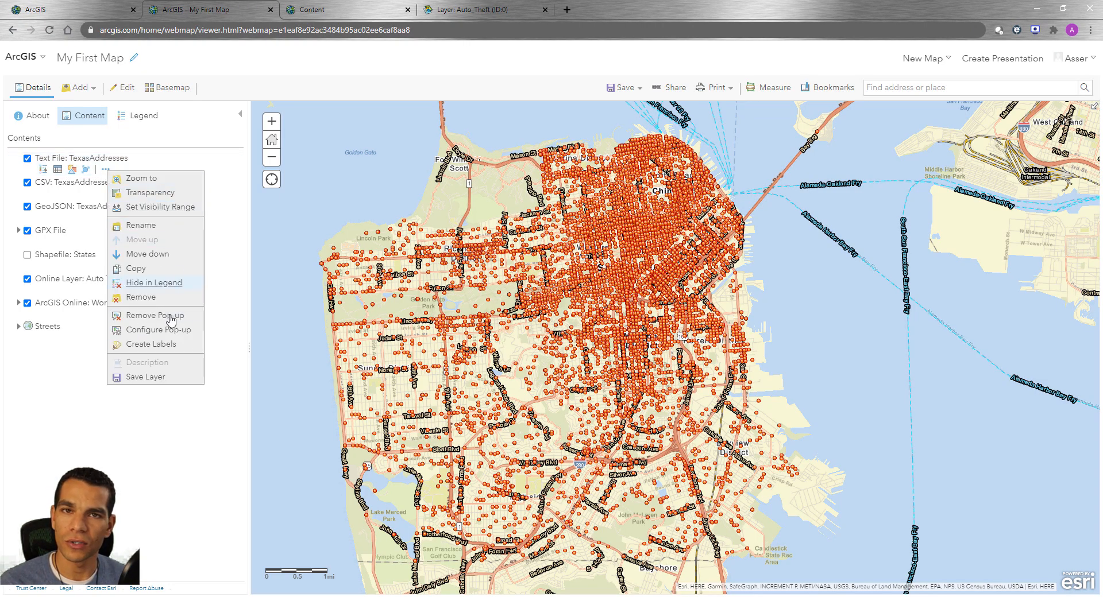